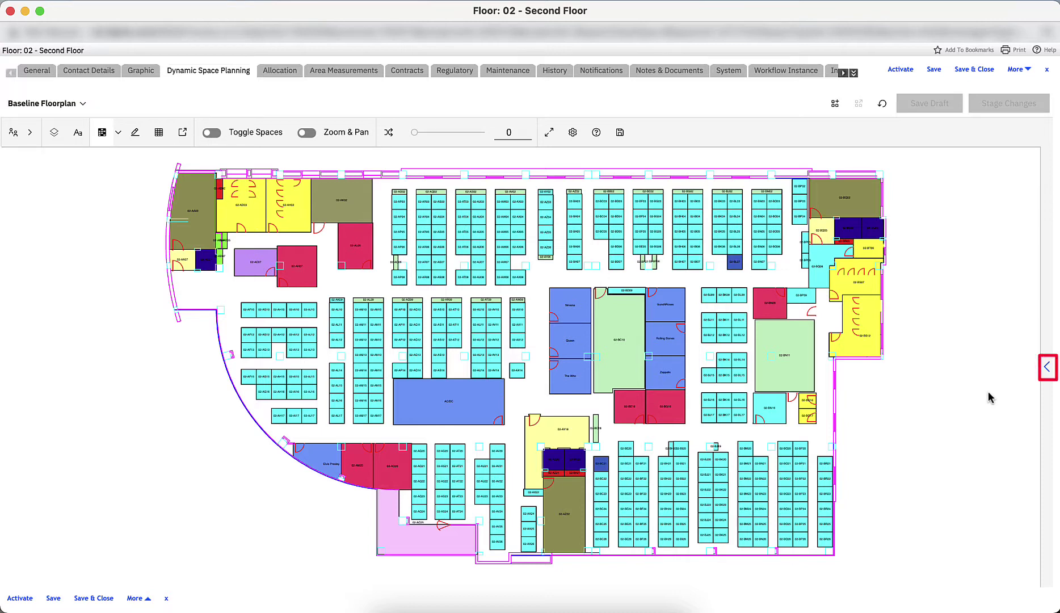
# Compare the plan coloured by Occupancy Org. and Charge To Org., then return to Space Class
pyautogui.click(1049, 379)
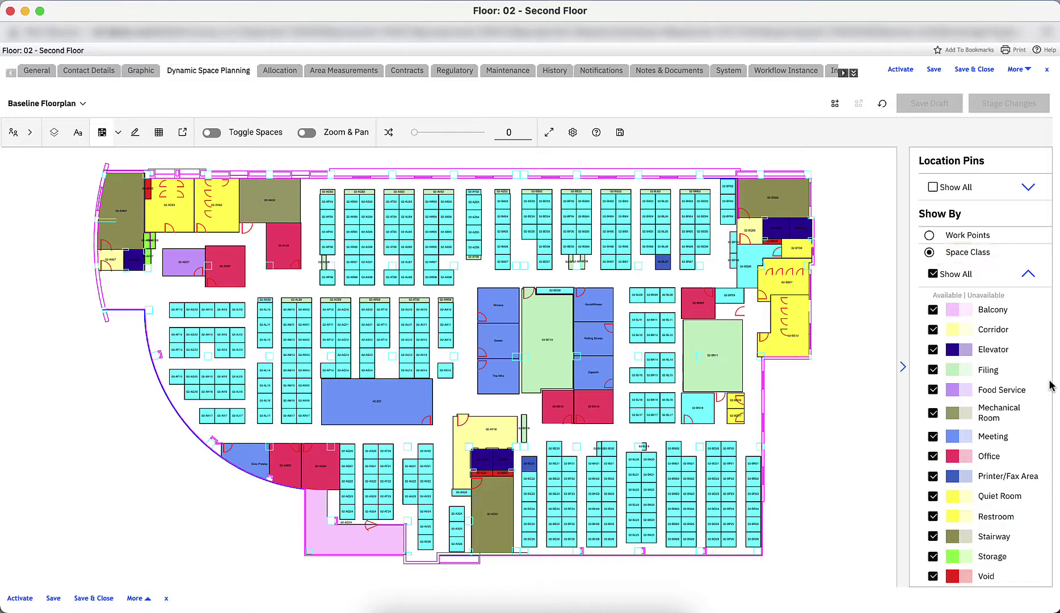
pyautogui.click(929, 252)
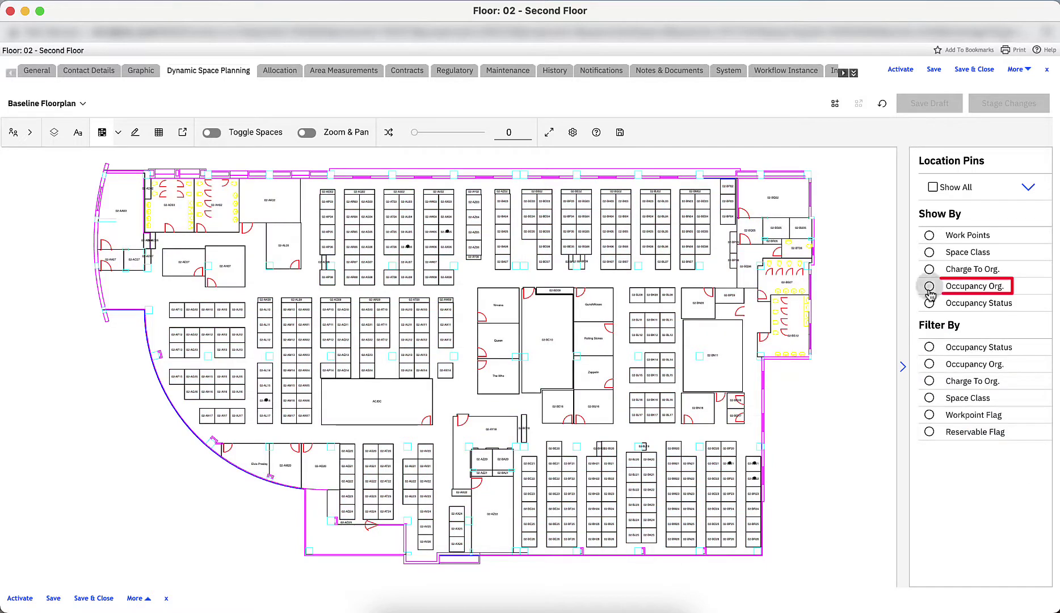
pyautogui.click(930, 288)
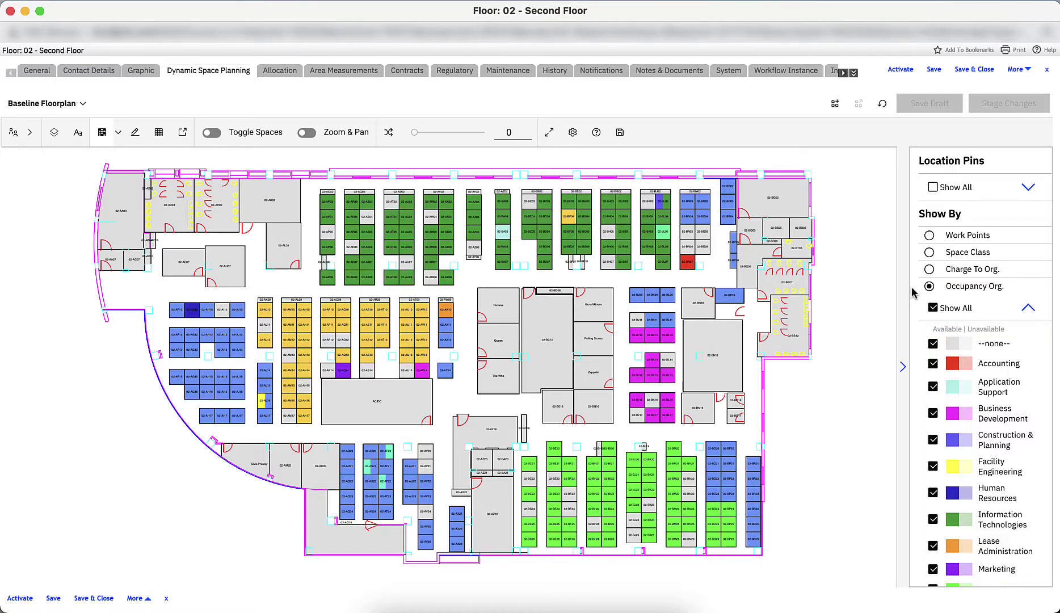
pyautogui.click(929, 269)
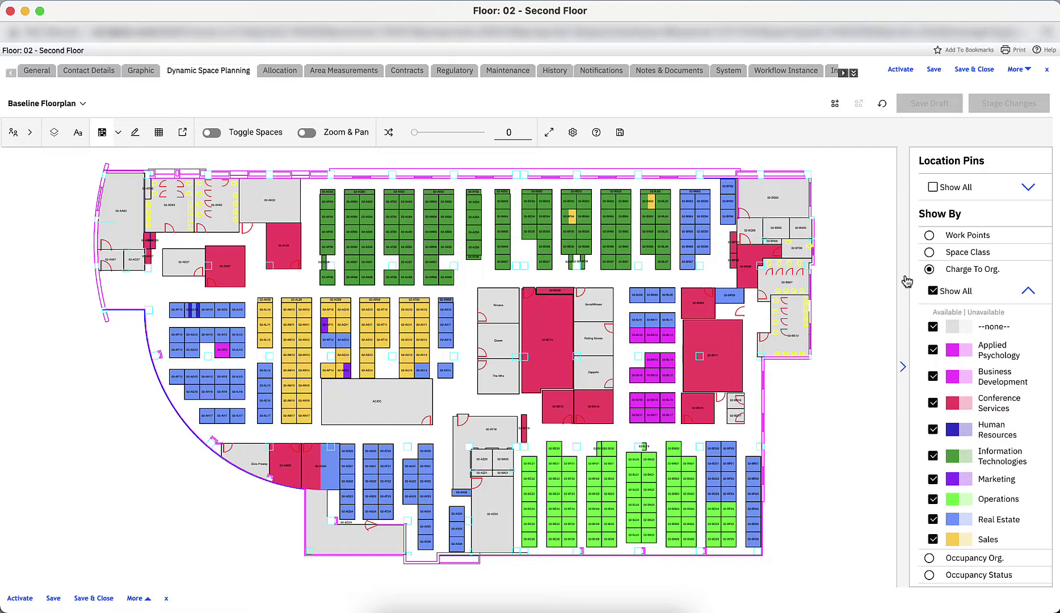
pyautogui.click(929, 253)
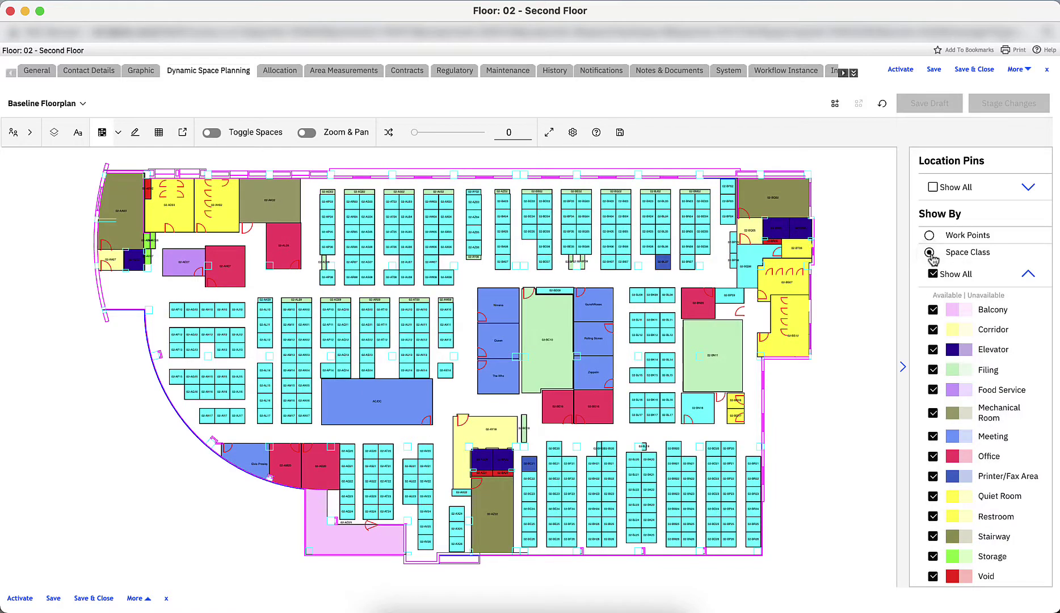
pyautogui.scroll(-5, 978, 352)
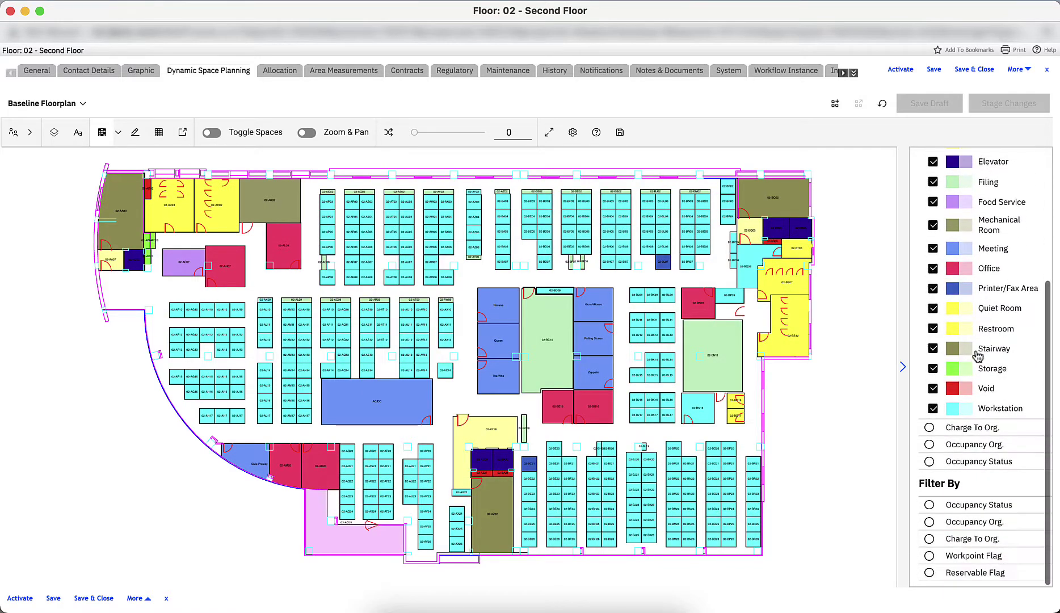
pyautogui.click(929, 572)
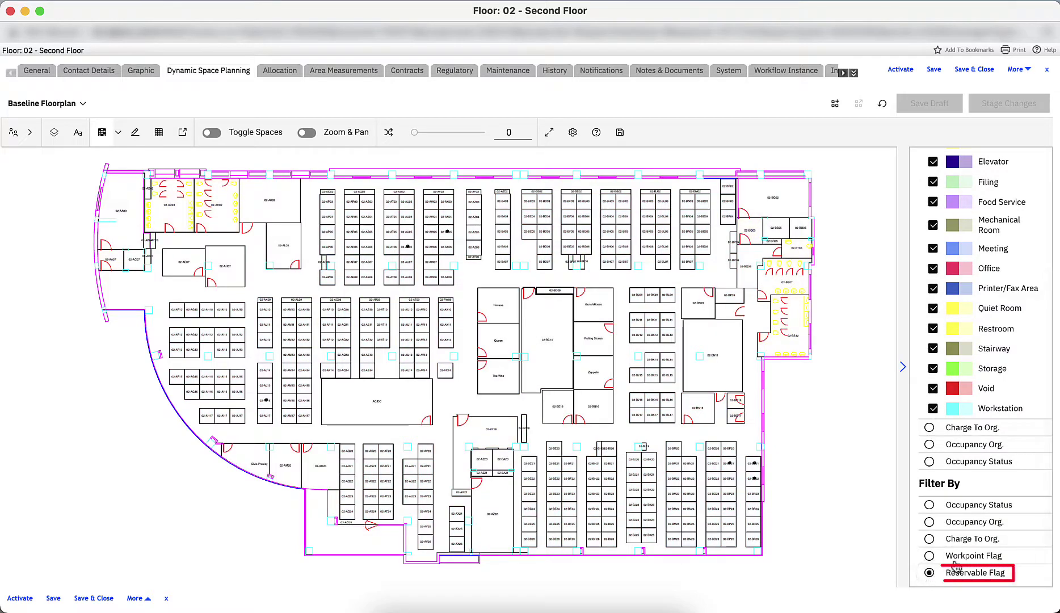
pyautogui.scroll(-2, 954, 568)
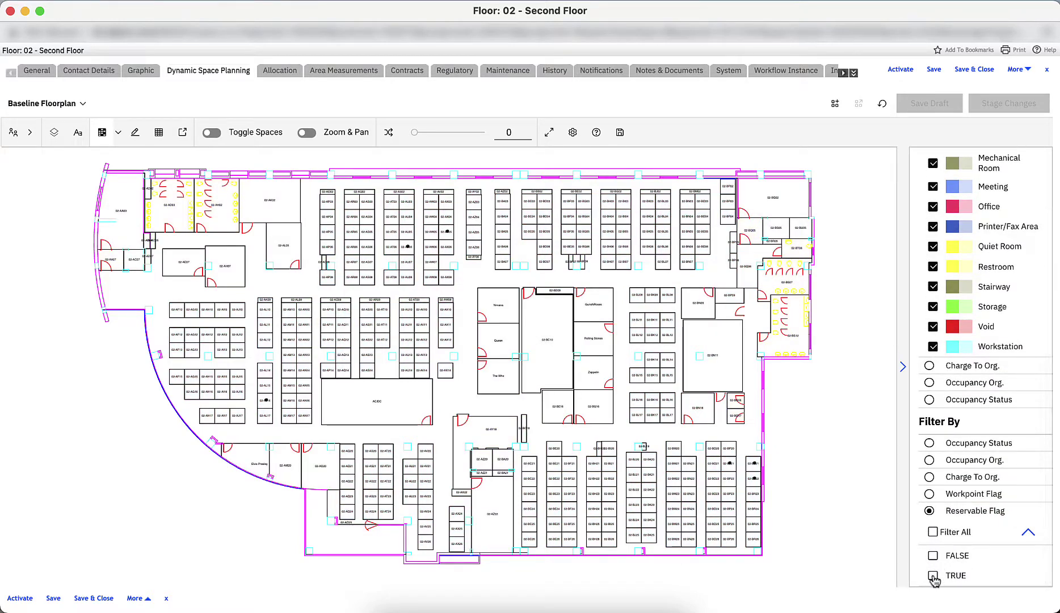
pyautogui.click(933, 577)
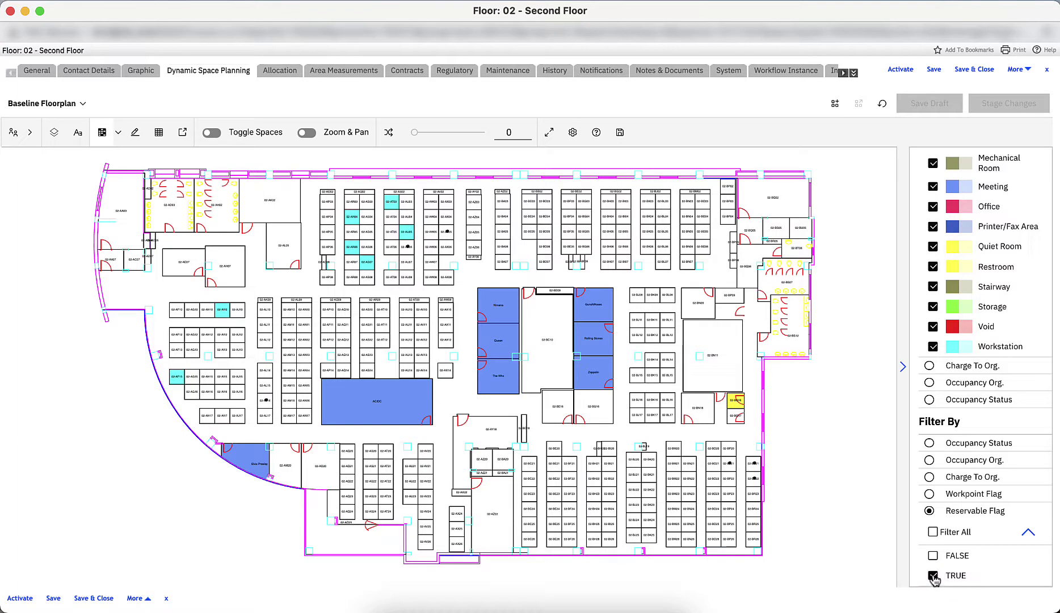
pyautogui.click(929, 510)
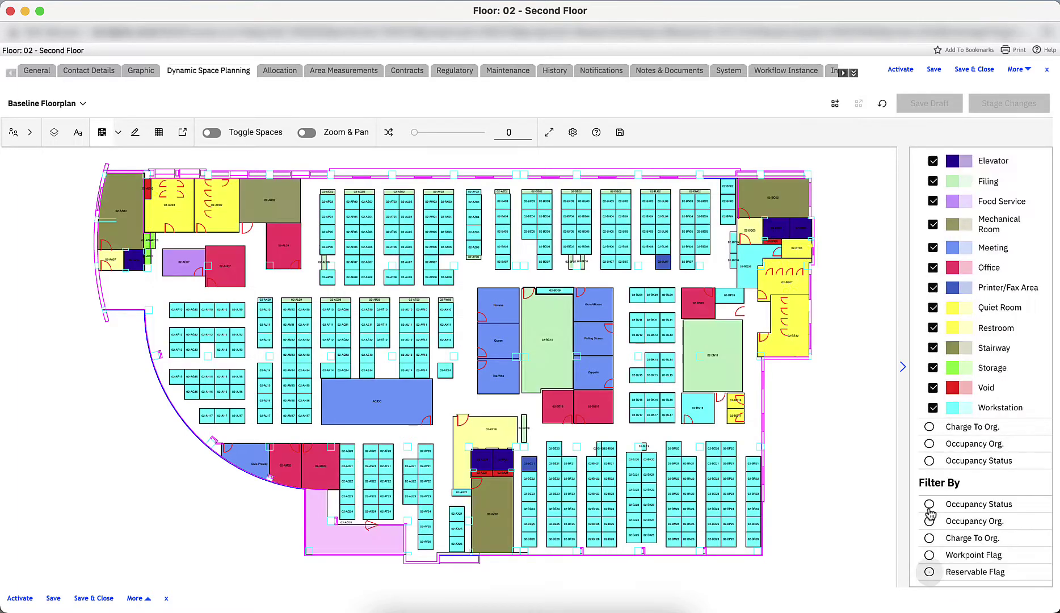
pyautogui.scroll(6, 956, 412)
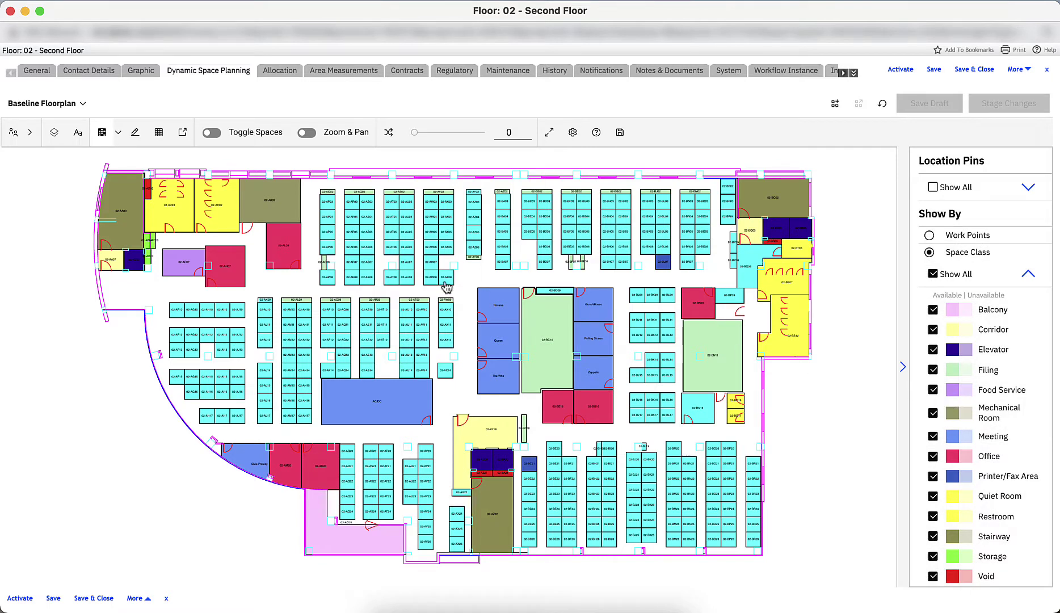
# Show the floor's people as pins on the plan, listing All People
pyautogui.click(14, 137)
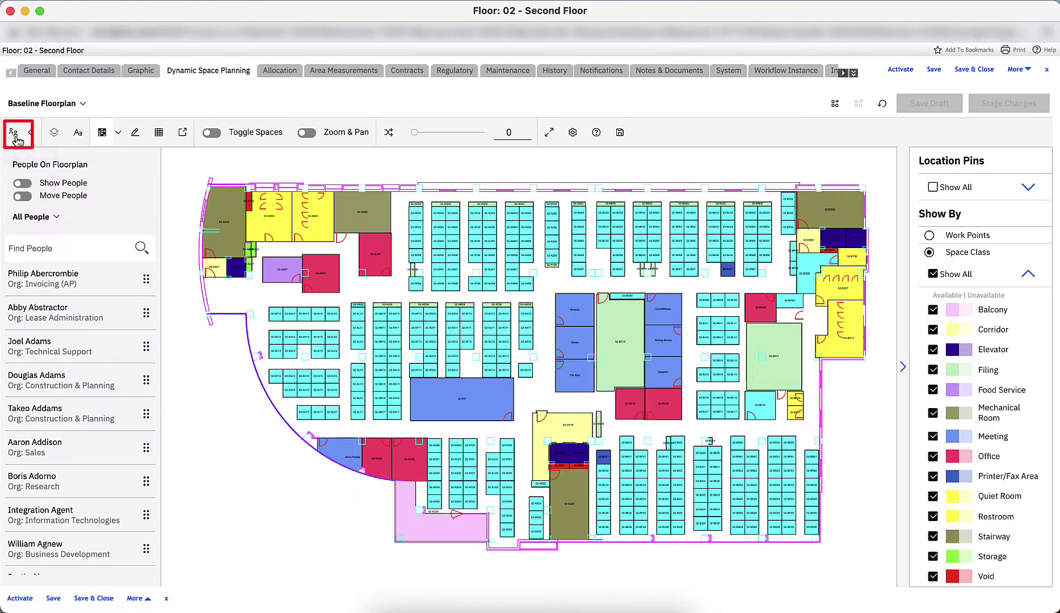
pyautogui.click(21, 186)
pyautogui.click(45, 220)
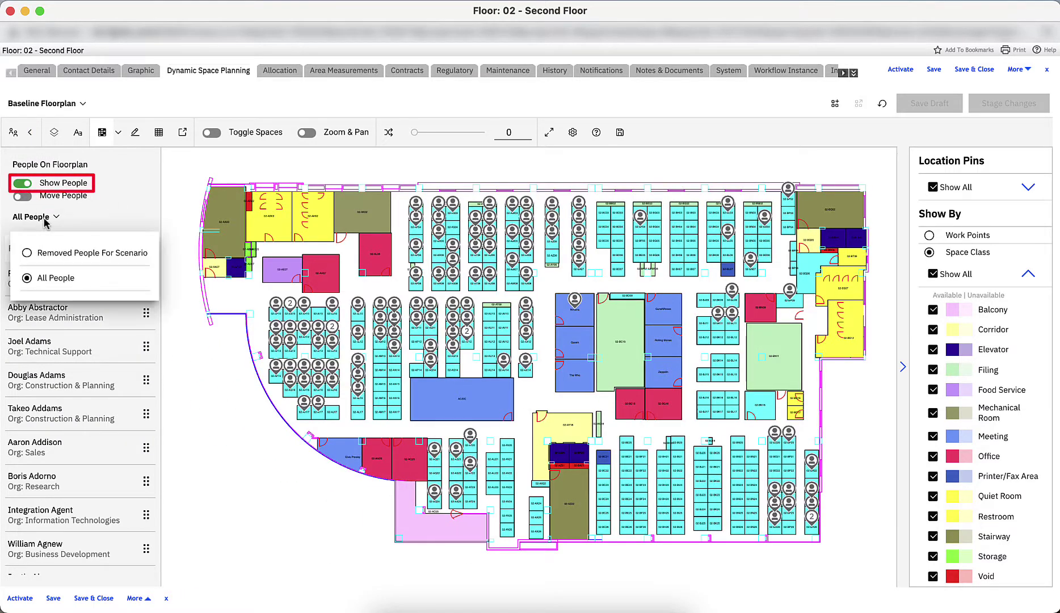
pyautogui.click(103, 223)
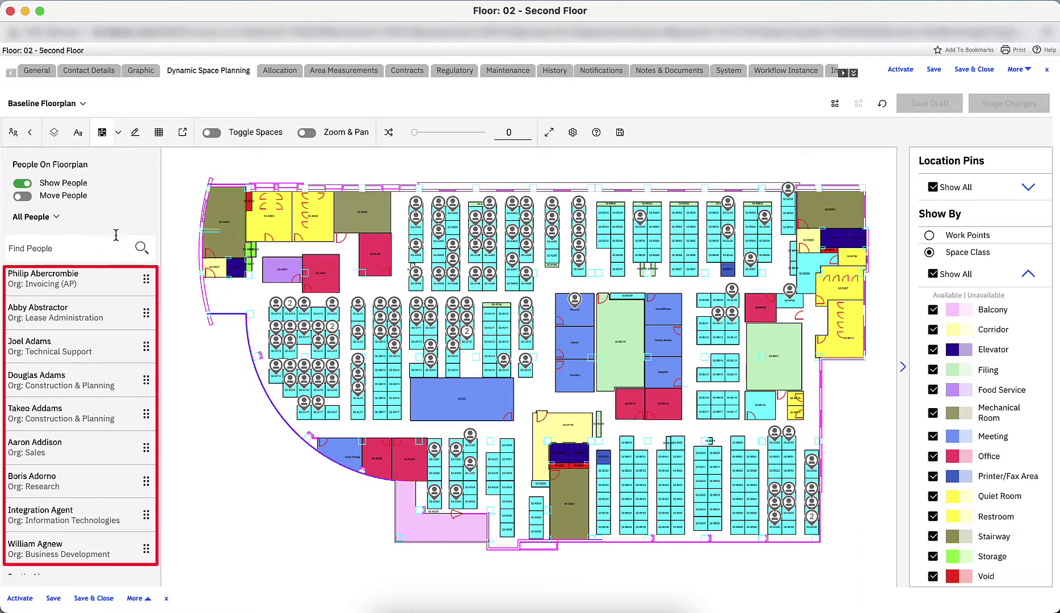
# Check who occupies desks 02-AF13 and 02-AF15, then dismiss the occupant card
pyautogui.click(276, 341)
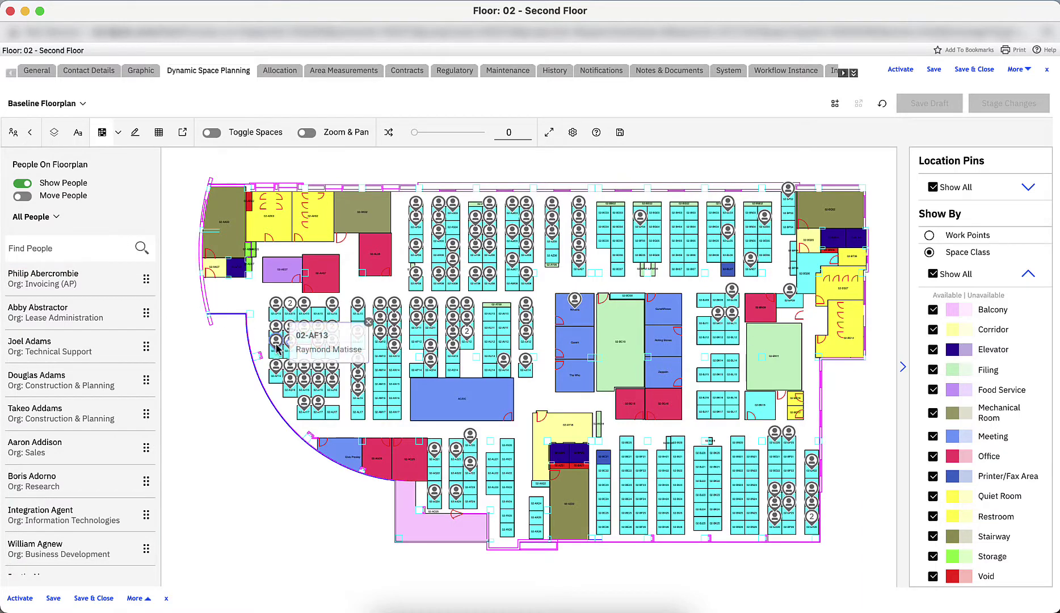
pyautogui.click(278, 366)
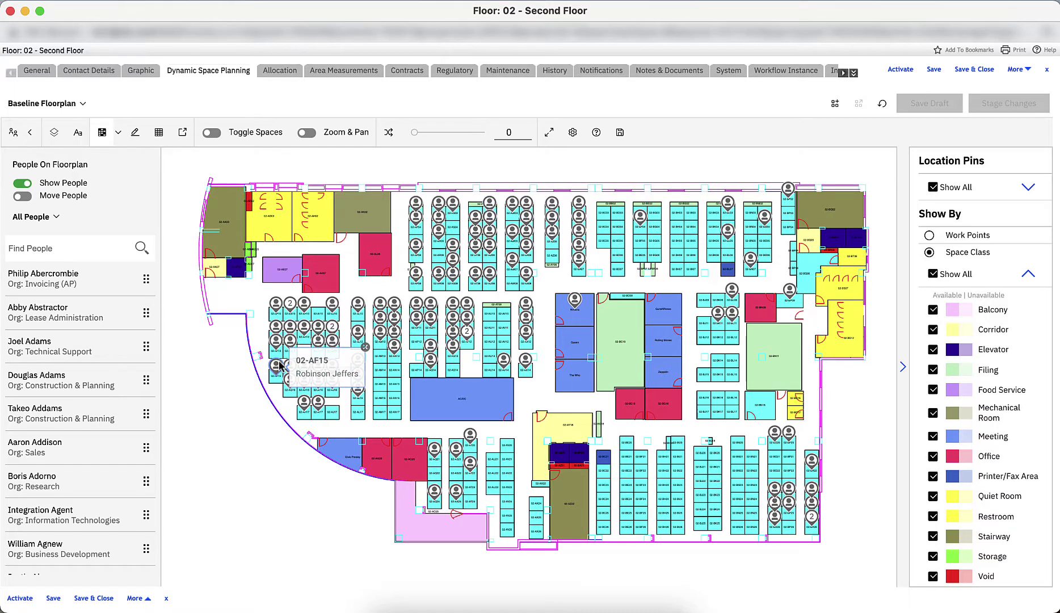
pyautogui.click(212, 361)
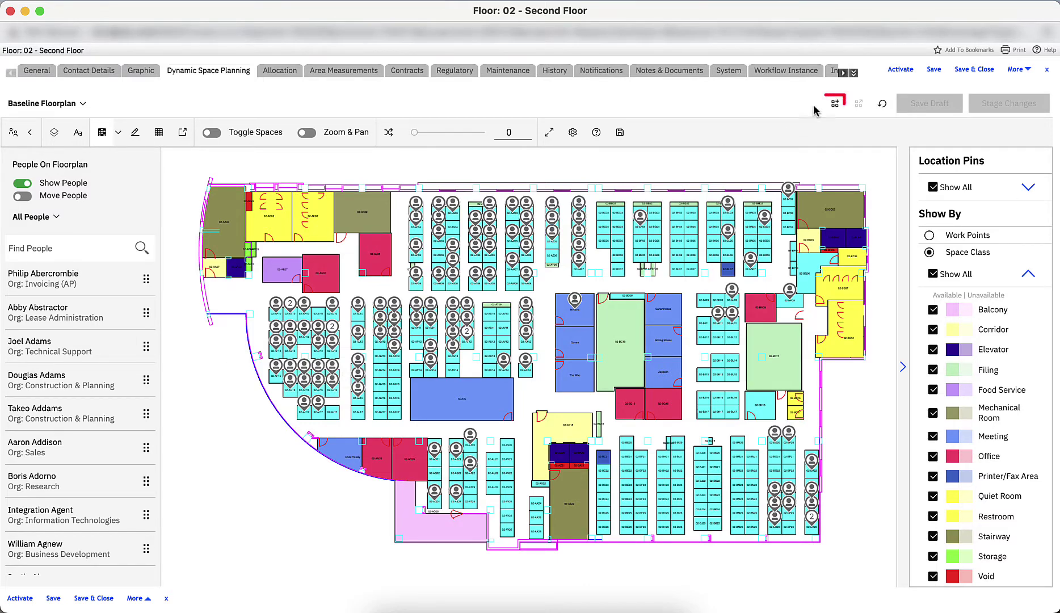
# Create and save a new scenario named 'Return to Work Floorplan'
pyautogui.click(835, 103)
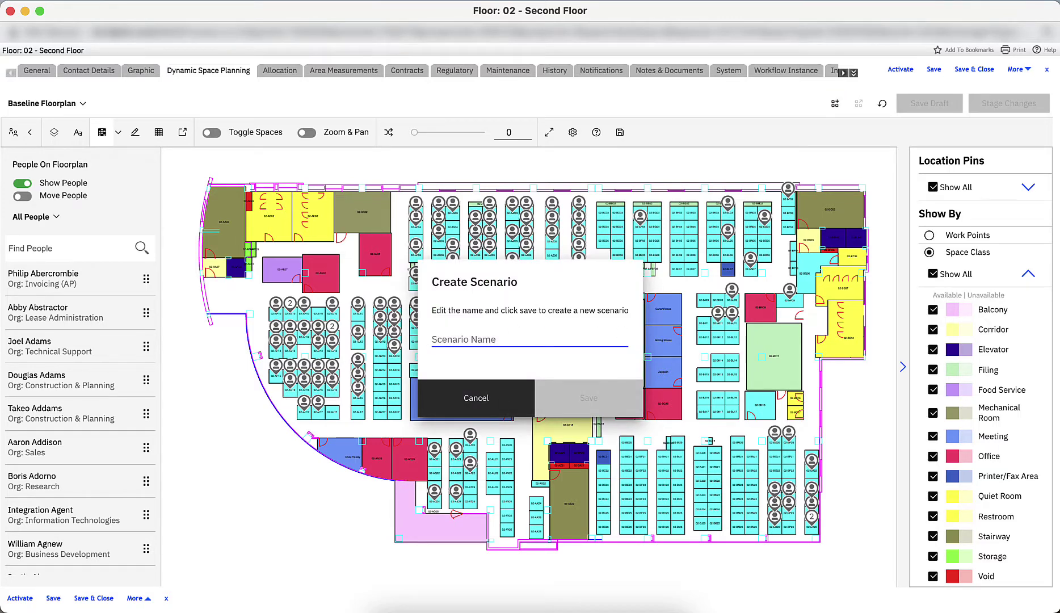
pyautogui.write('Return to Wo')
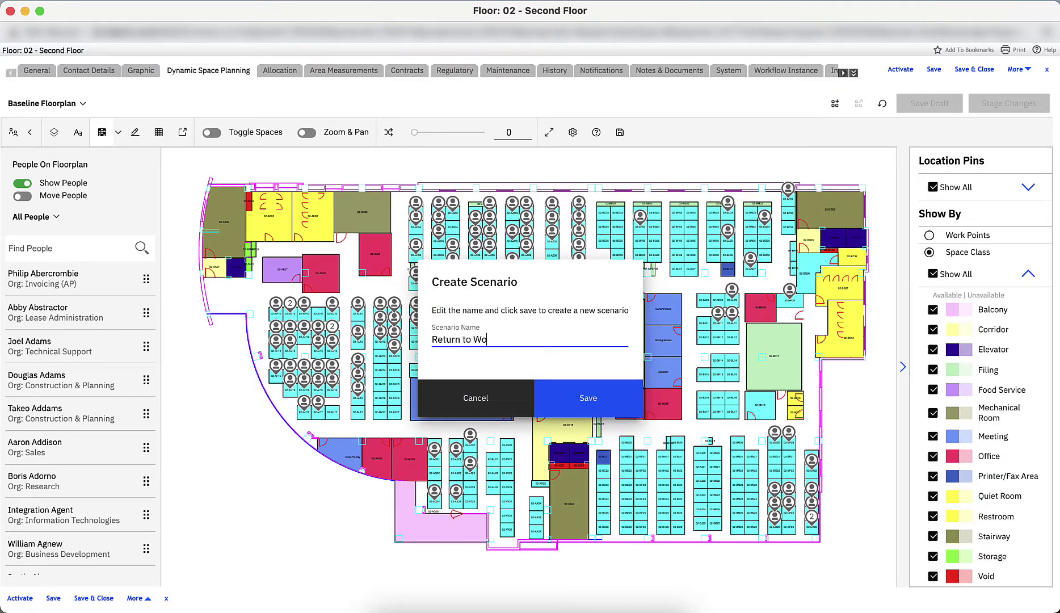
pyautogui.write('rk Floorplan')
pyautogui.click(593, 401)
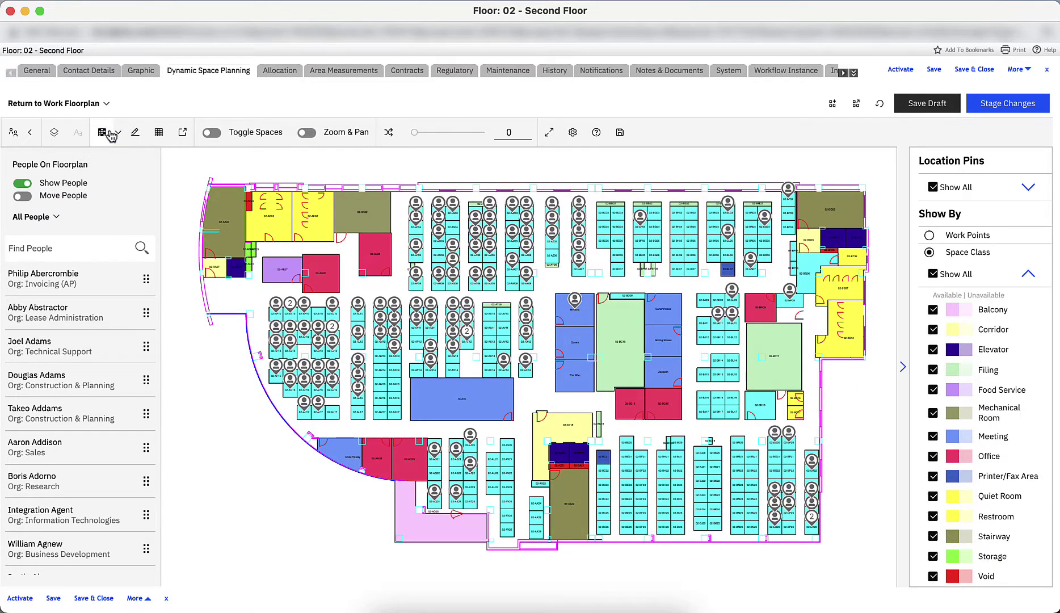
# Select the west block of workstations and remove their people
pyautogui.moveTo(267, 298); pyautogui.dragTo(344, 426)
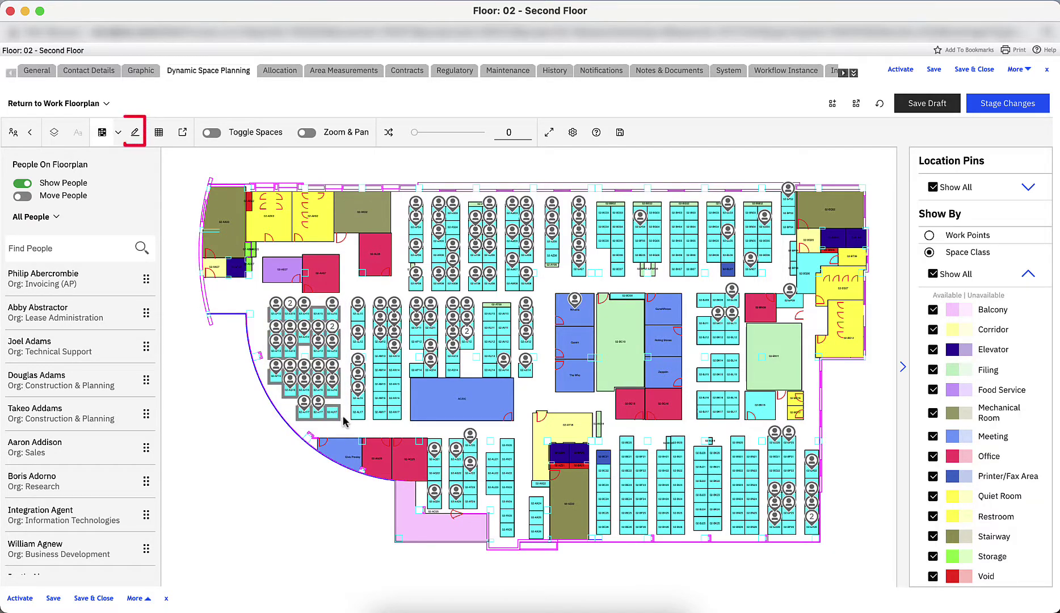
pyautogui.click(135, 132)
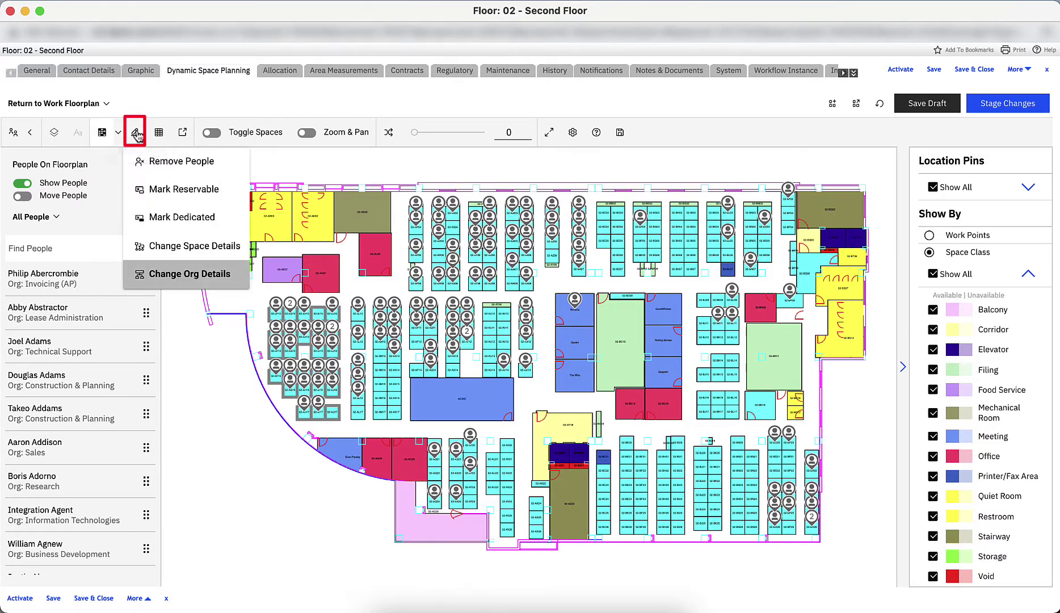
pyautogui.click(220, 163)
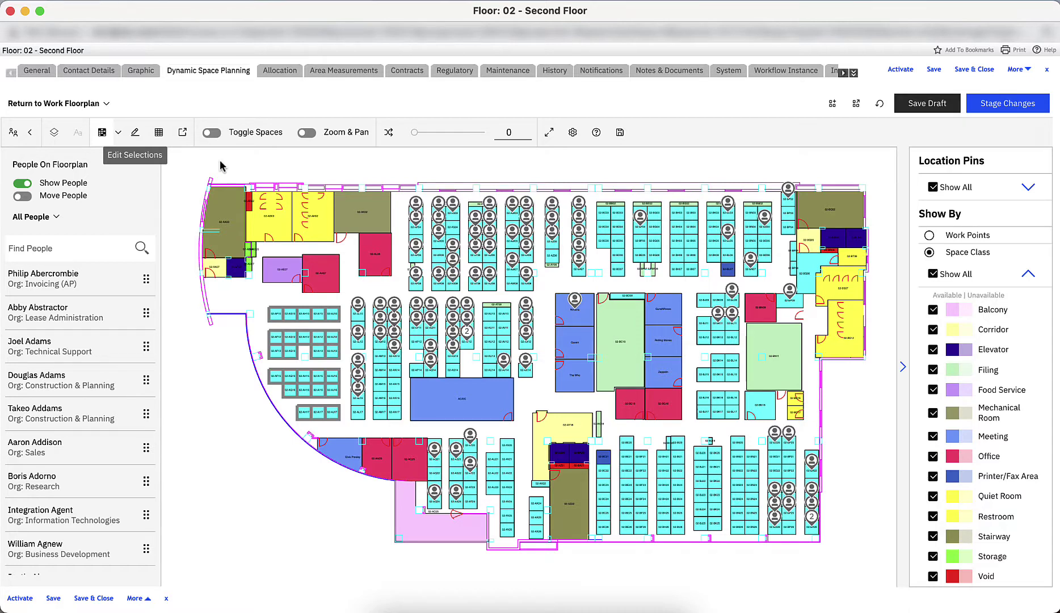
# Mark the selected west-block desks as reservable and filter the plan by Reservable Flag
pyautogui.click(135, 134)
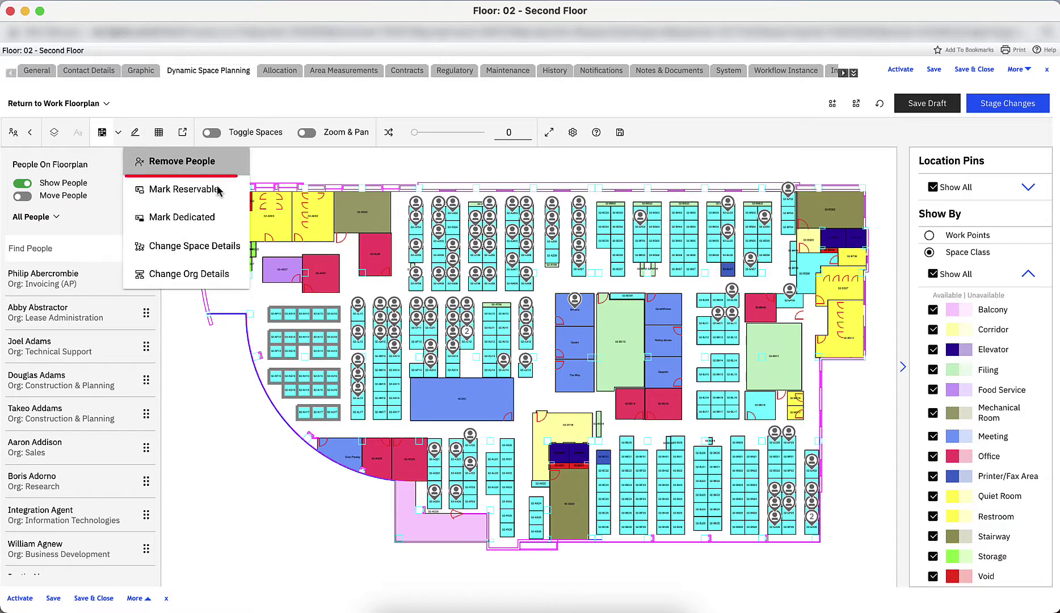
pyautogui.click(218, 189)
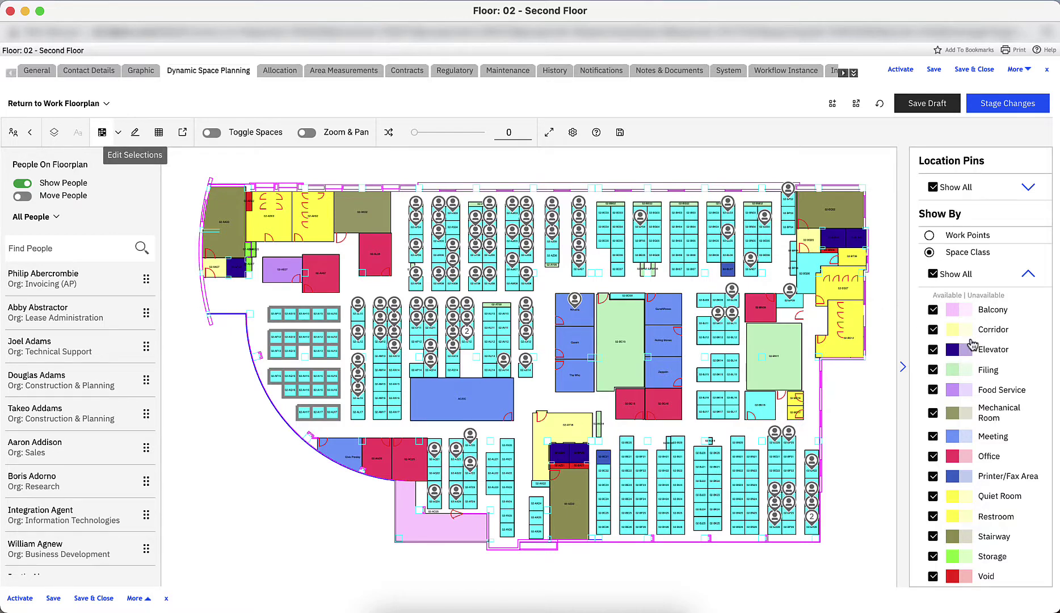
pyautogui.scroll(-10, 972, 343)
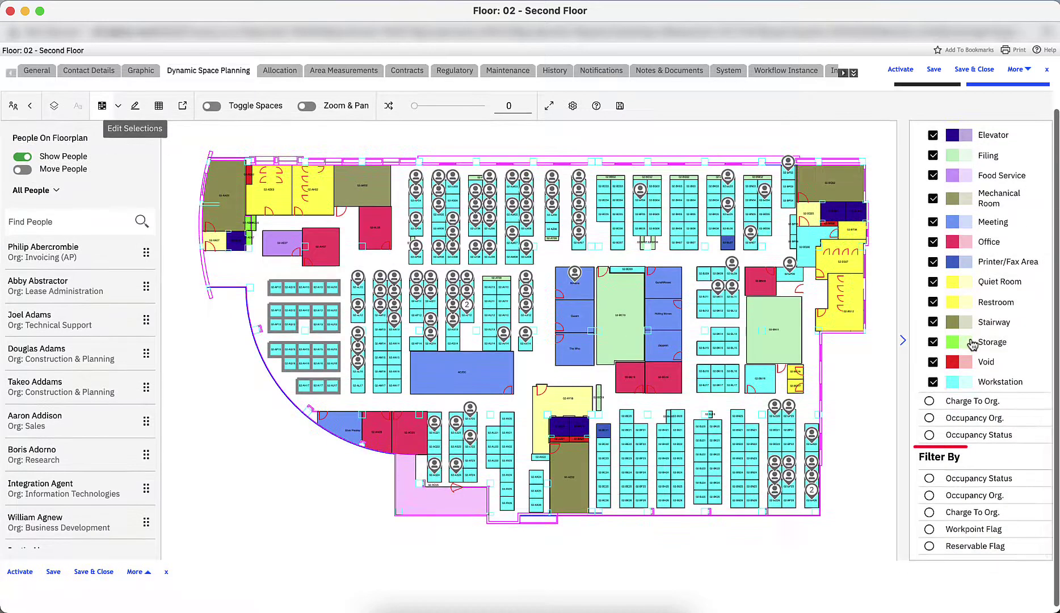
pyautogui.click(930, 546)
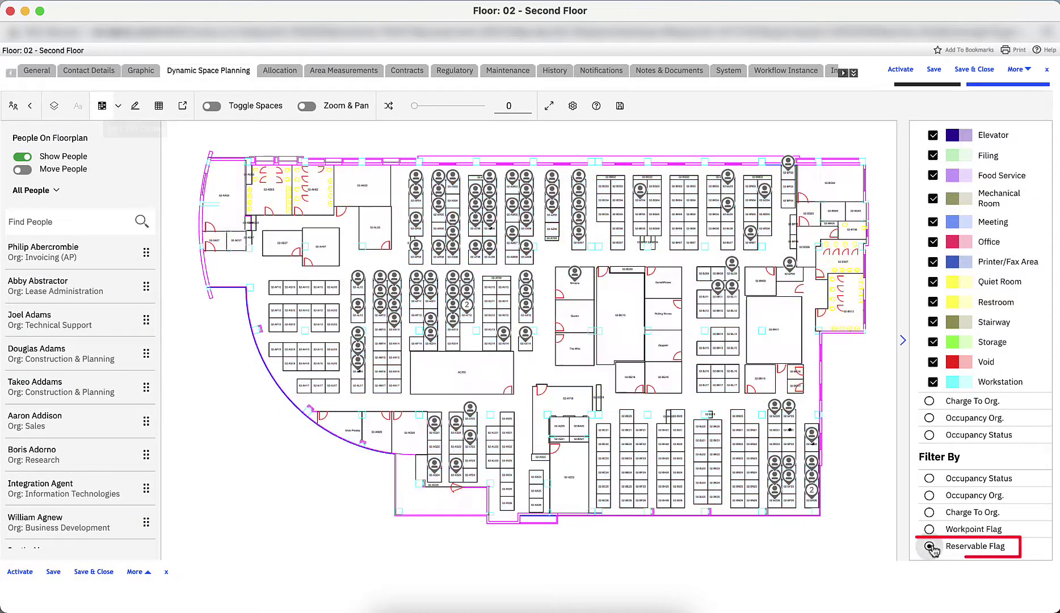
pyautogui.scroll(-2, 931, 545)
# Check only TRUE under Reservable Flag so just reservable spaces display
pyautogui.click(933, 549)
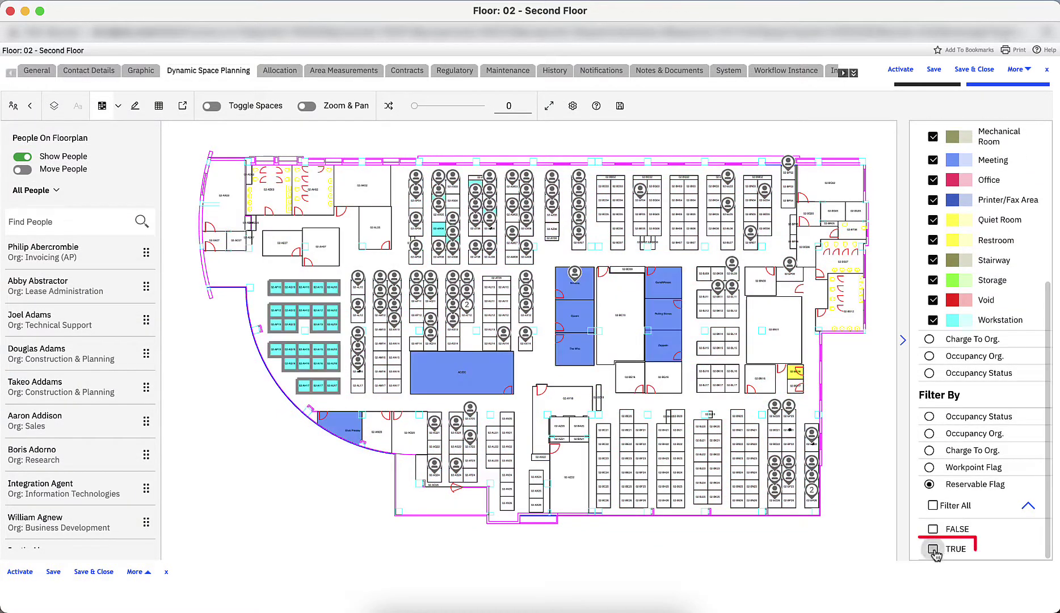
pyautogui.click(933, 549)
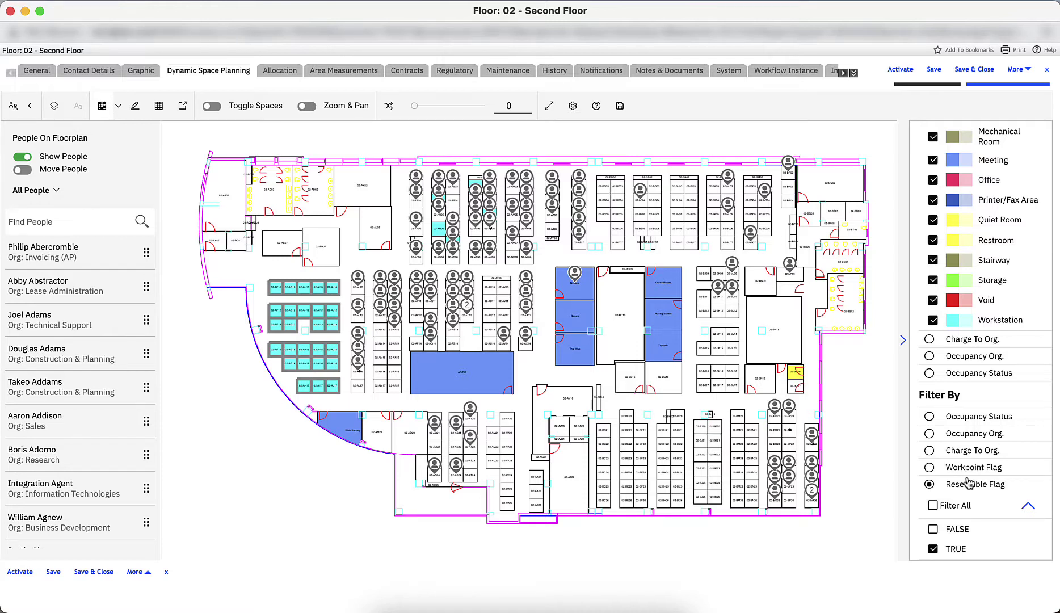
pyautogui.scroll(1, 968, 483)
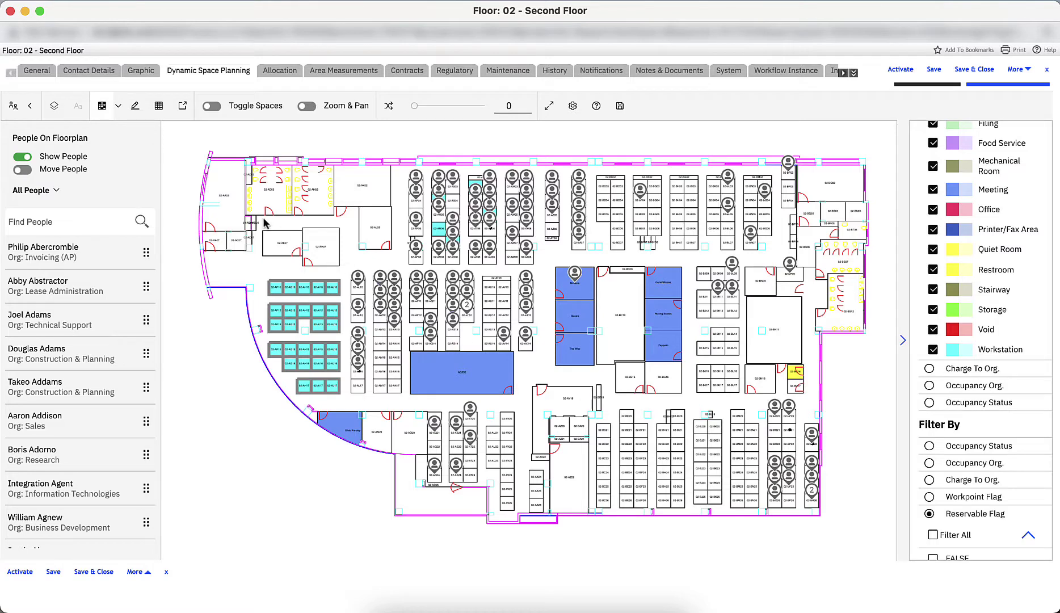
# Change the selected desks' space classification to Hoteling Workstation via Change Space Details
pyautogui.click(137, 109)
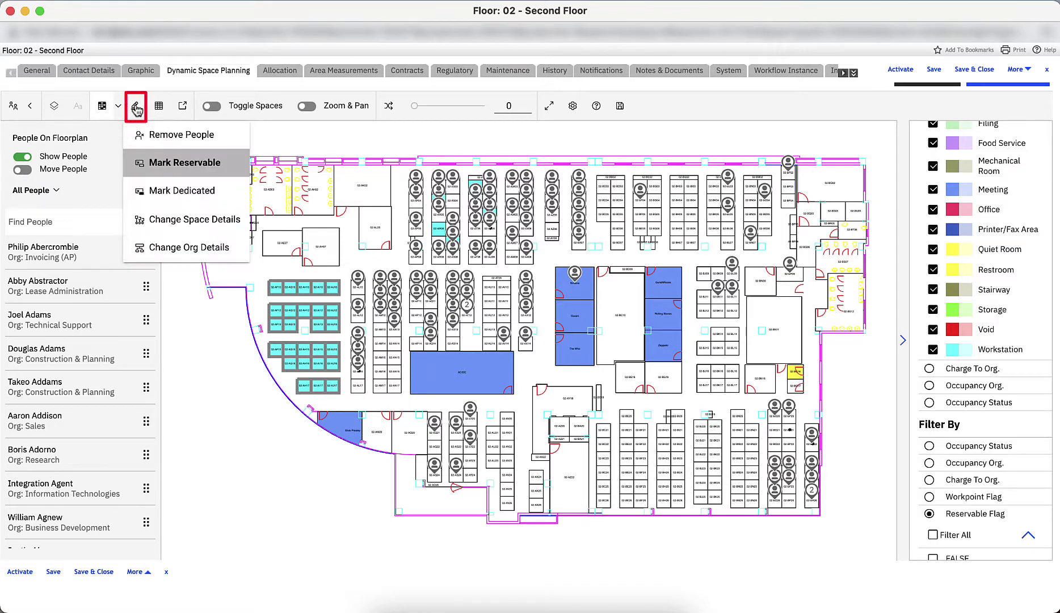
pyautogui.click(184, 226)
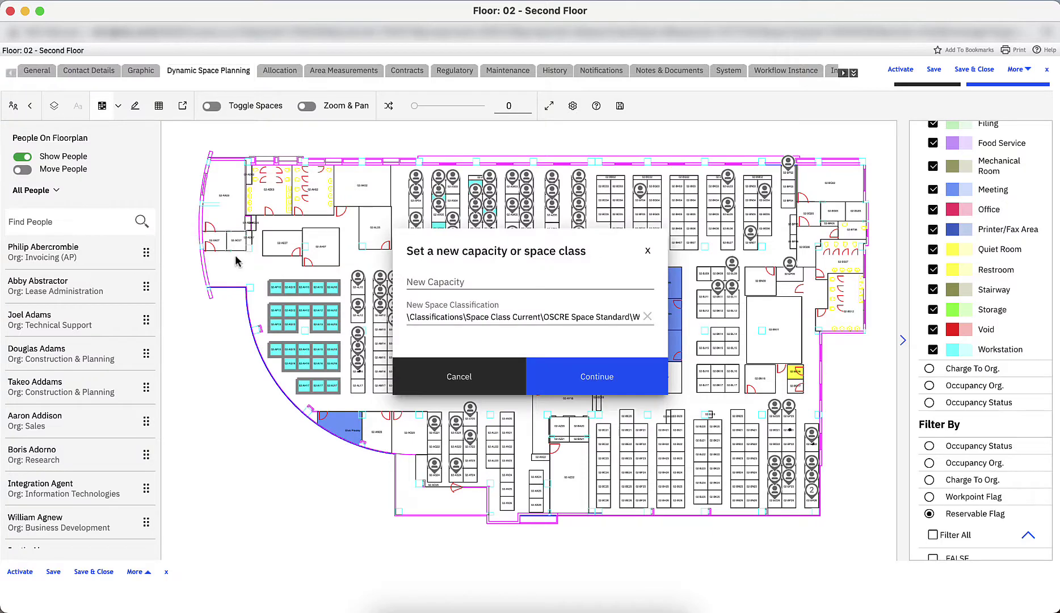
pyautogui.click(647, 317)
pyautogui.click(613, 319)
pyautogui.write('hotel')
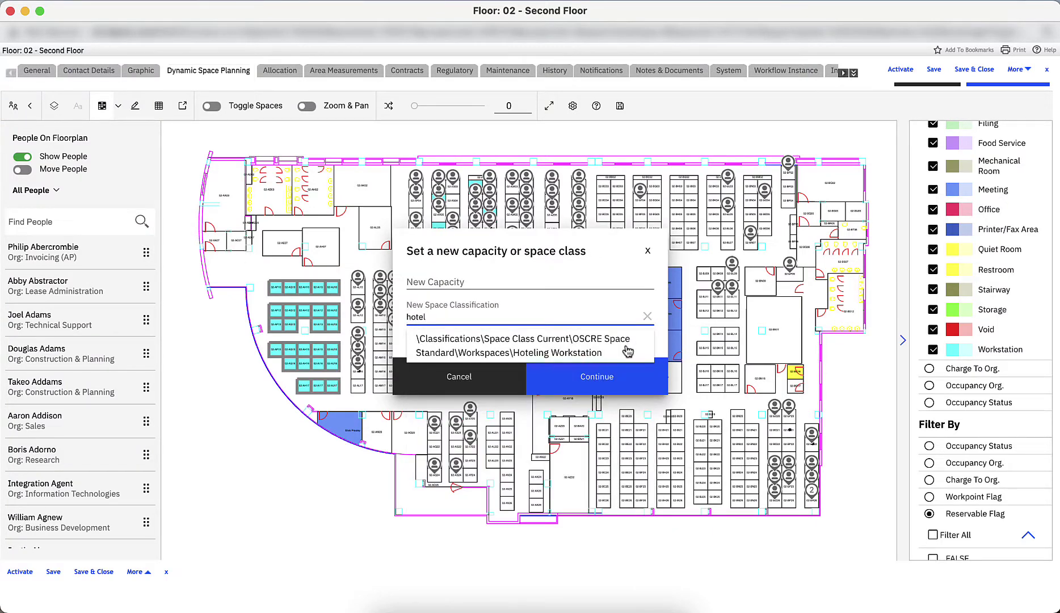
pyautogui.click(628, 352)
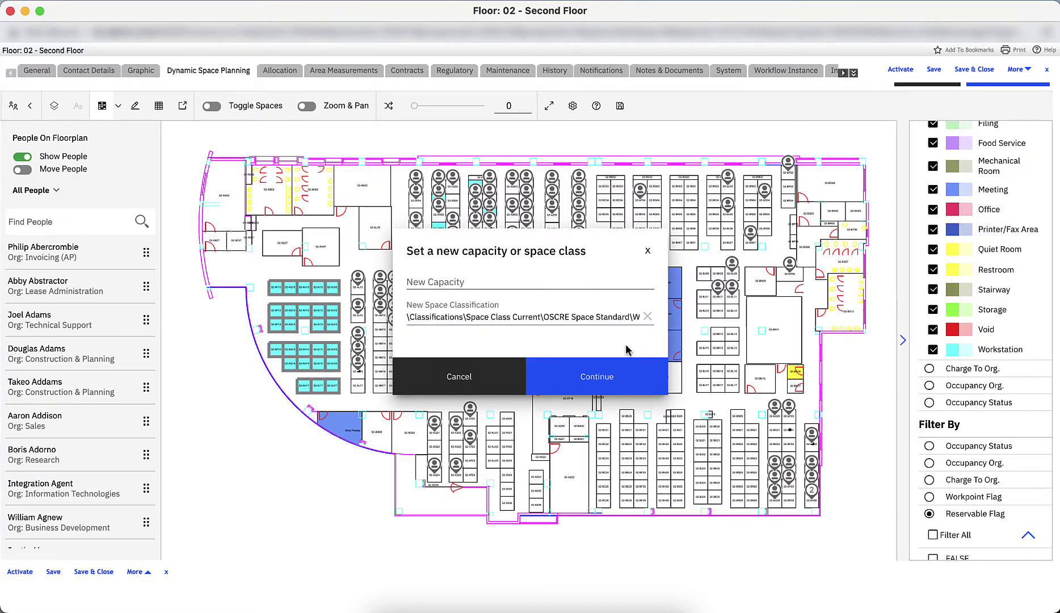
pyautogui.click(618, 381)
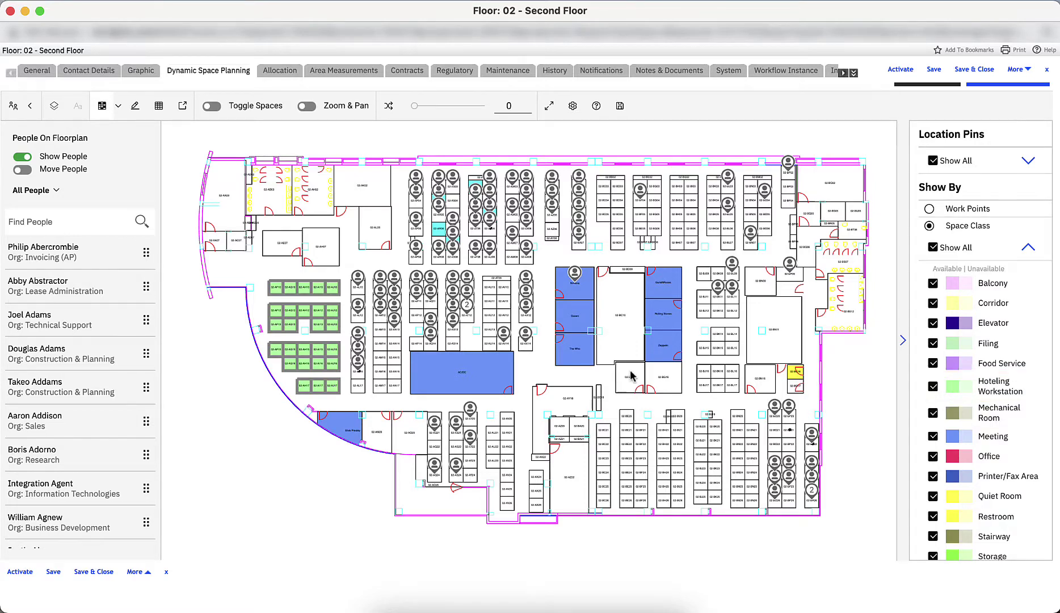
# Clear the Reservable Flag filter and colour the plan by Occupancy Org
pyautogui.scroll(-5, 1000, 436)
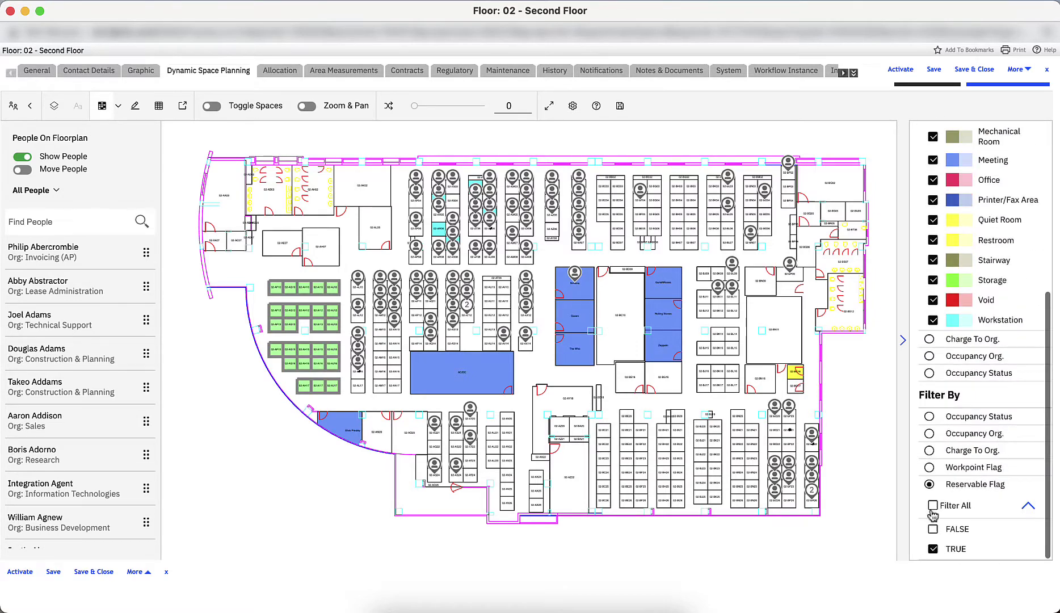
pyautogui.click(931, 484)
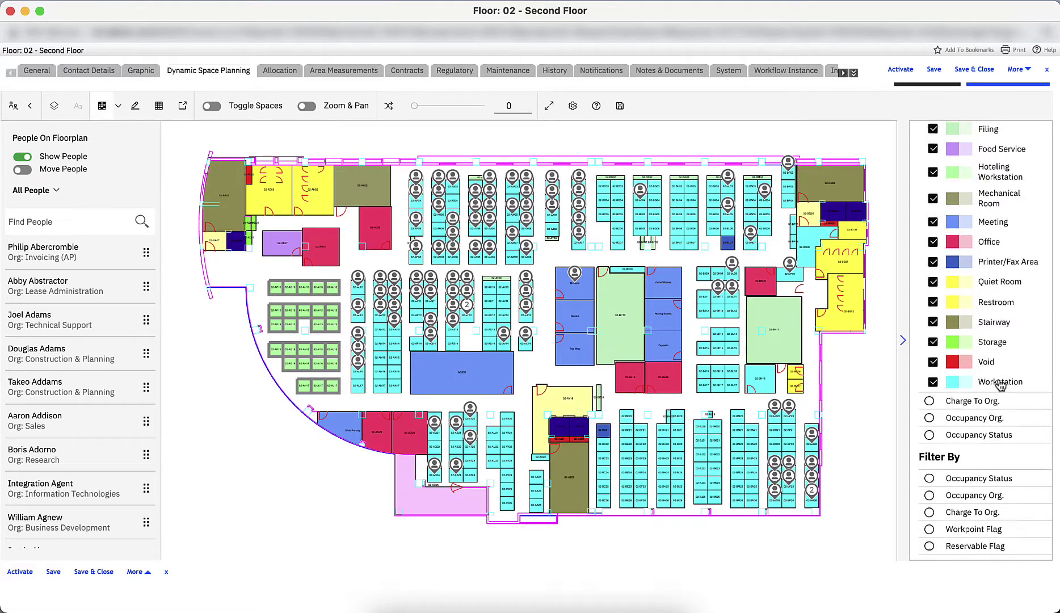
pyautogui.scroll(5, 1001, 381)
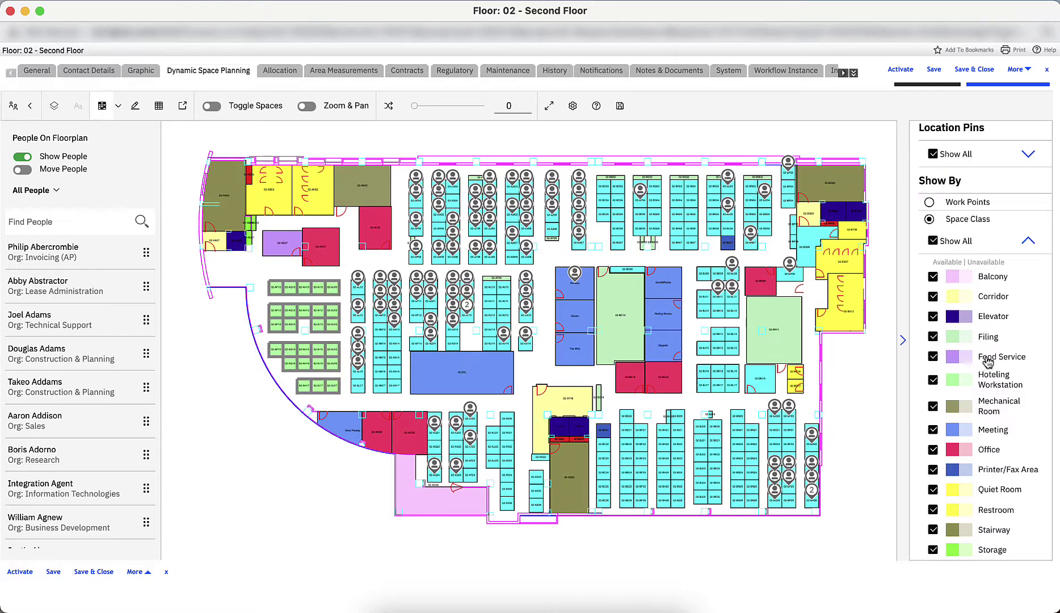
pyautogui.click(929, 219)
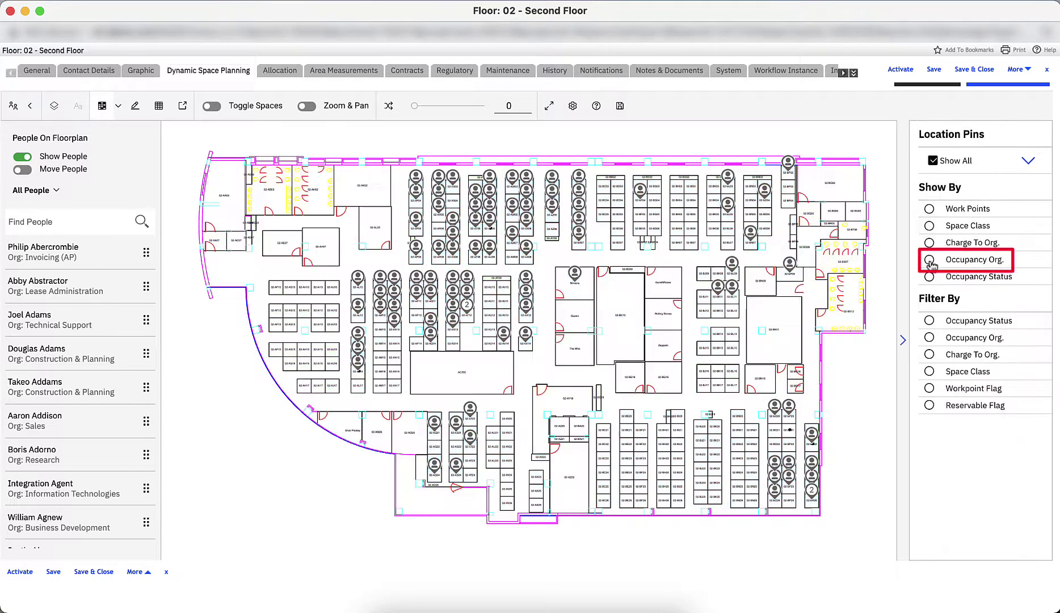
pyautogui.click(930, 259)
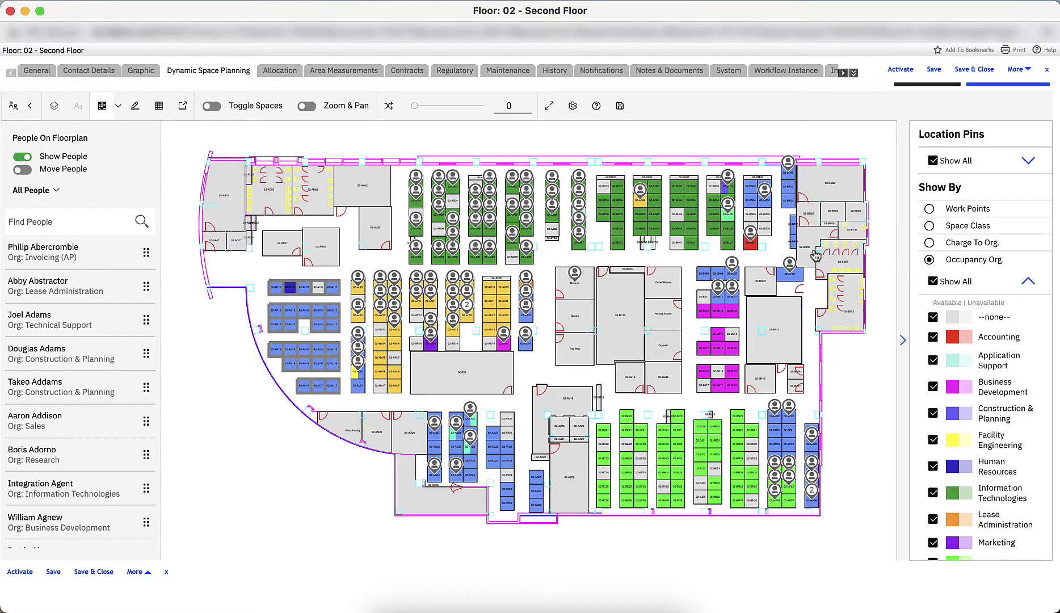
# In Change Org Details, set Allocation Type to Occupancy and clear the selected spaces' allocations
pyautogui.click(136, 111)
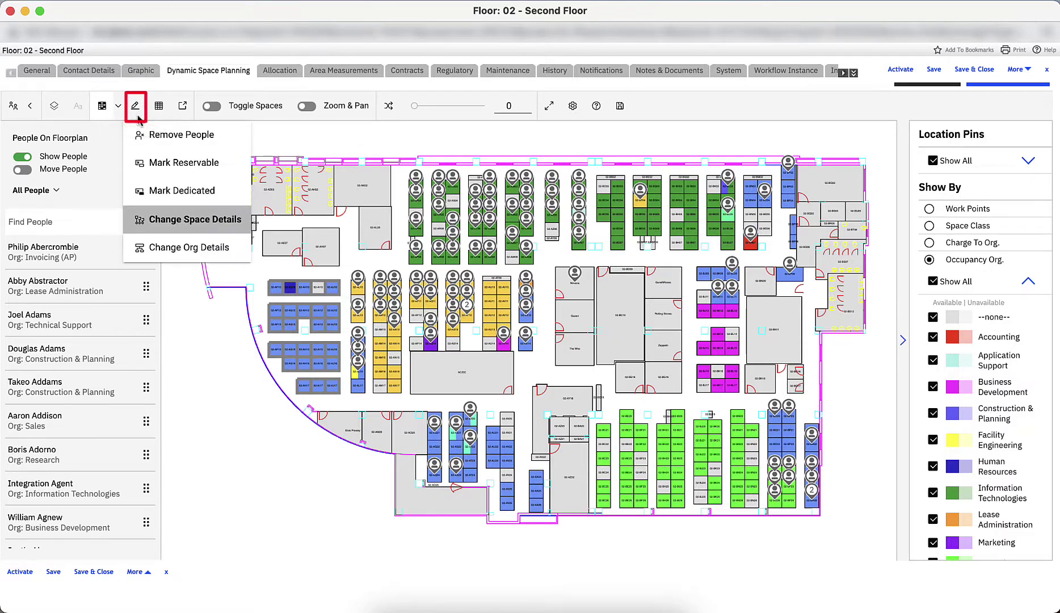
pyautogui.click(187, 251)
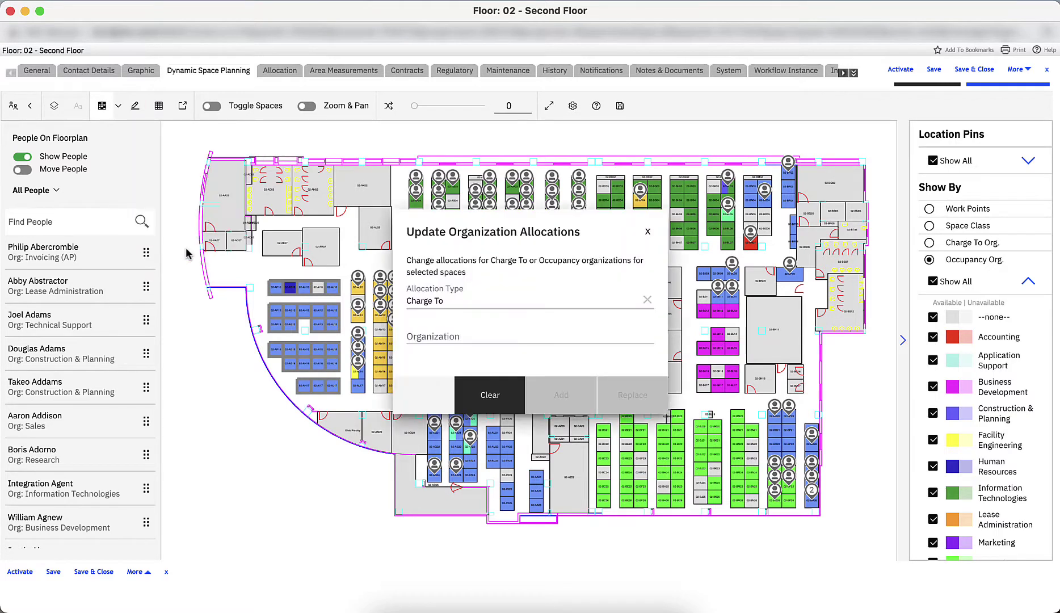
pyautogui.click(647, 299)
pyautogui.click(611, 301)
pyautogui.click(567, 363)
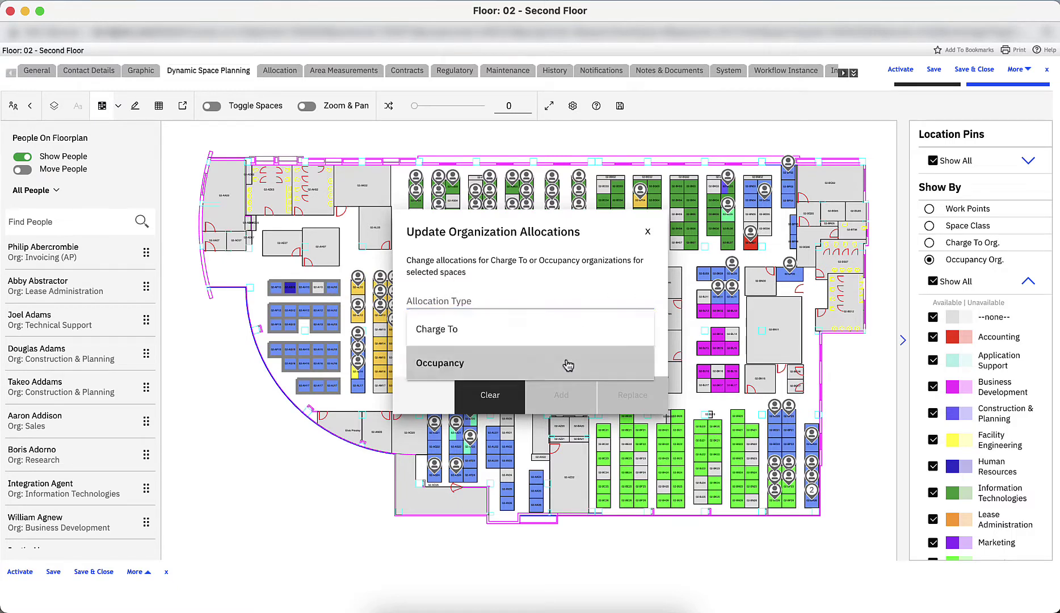
pyautogui.click(497, 398)
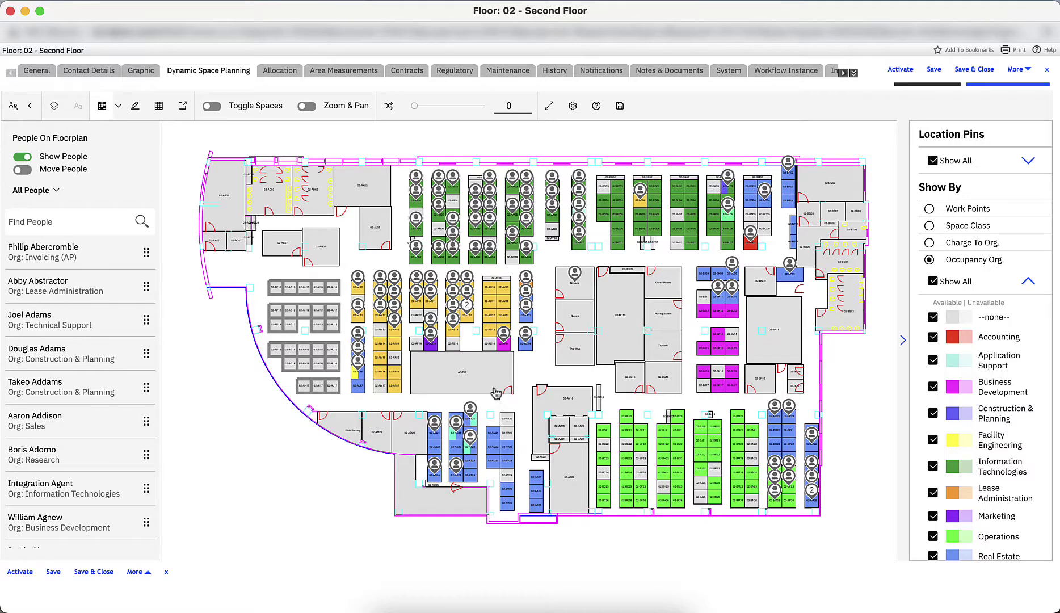
# In Change Org Details, set Allocation Type to Charge To and clear those allocations
pyautogui.click(134, 106)
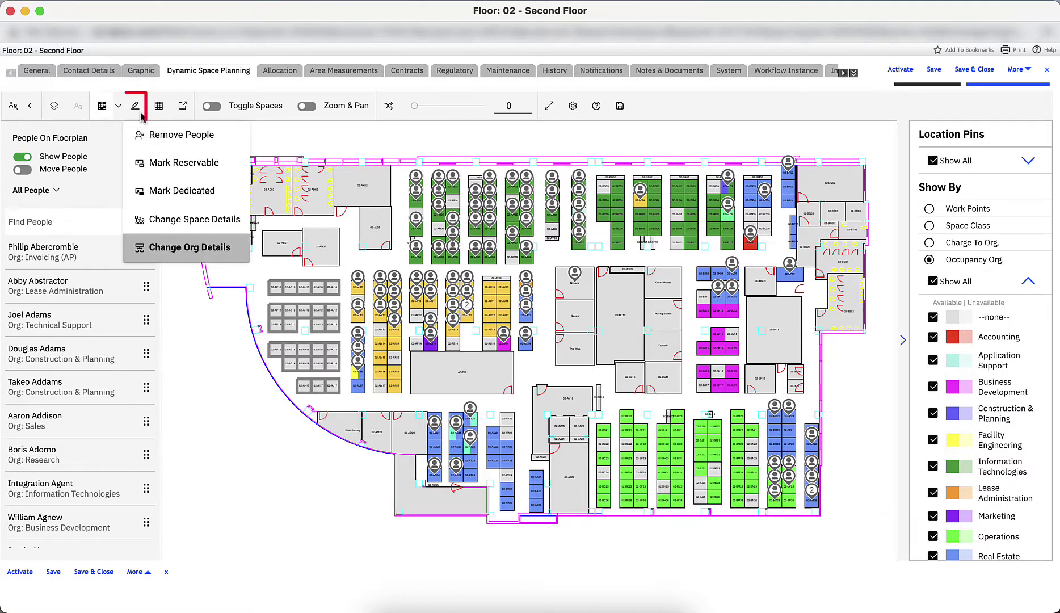
pyautogui.click(173, 252)
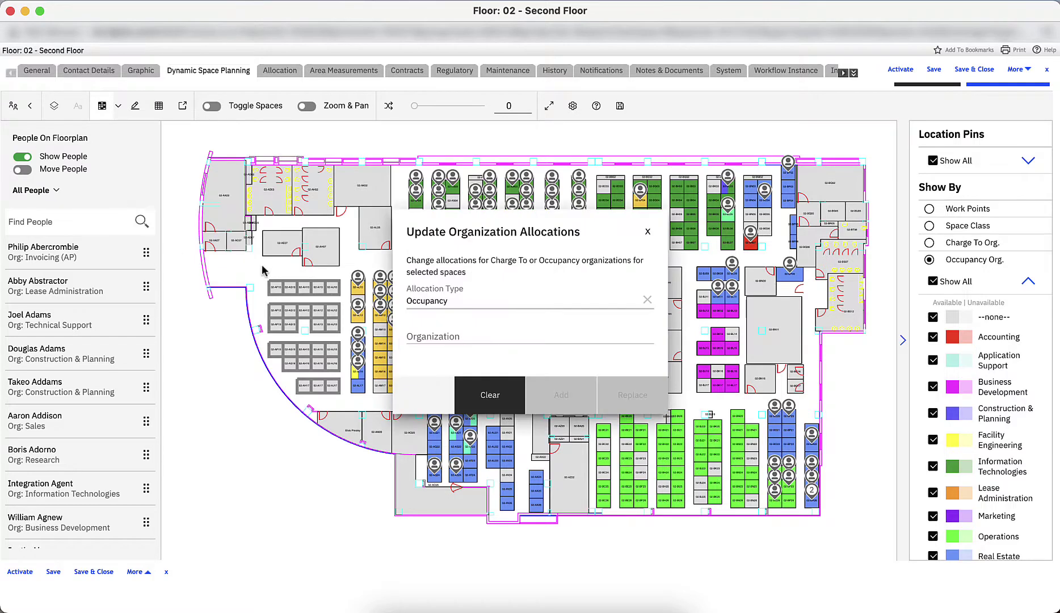
pyautogui.click(647, 299)
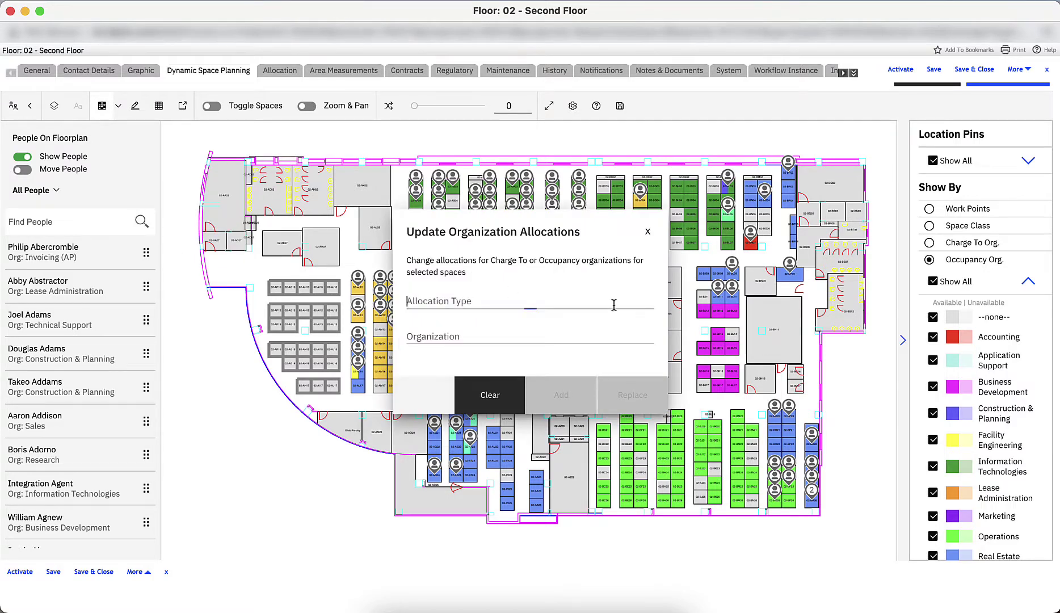
pyautogui.click(604, 330)
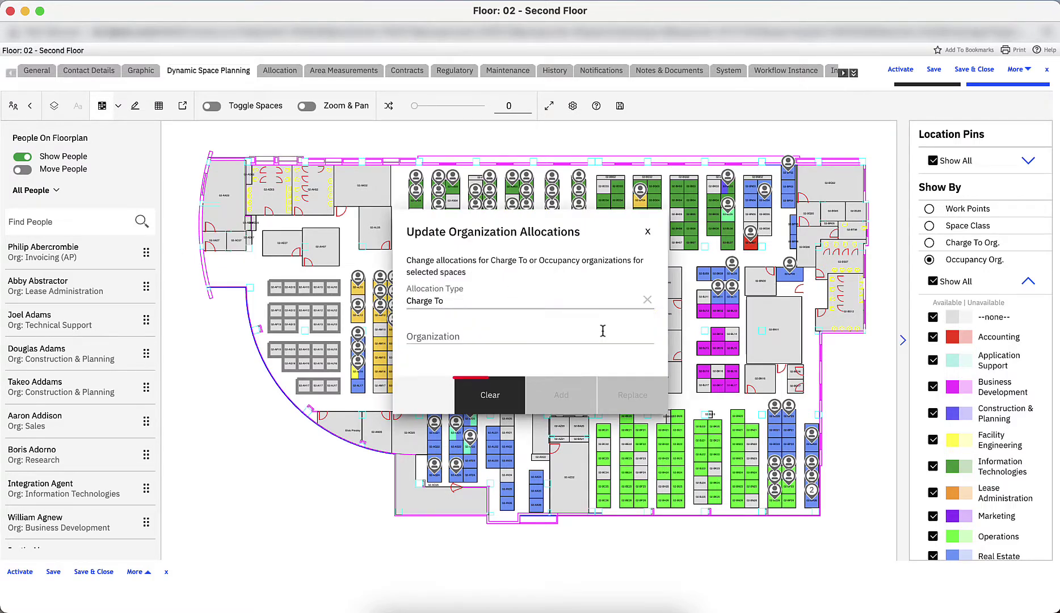
pyautogui.click(490, 393)
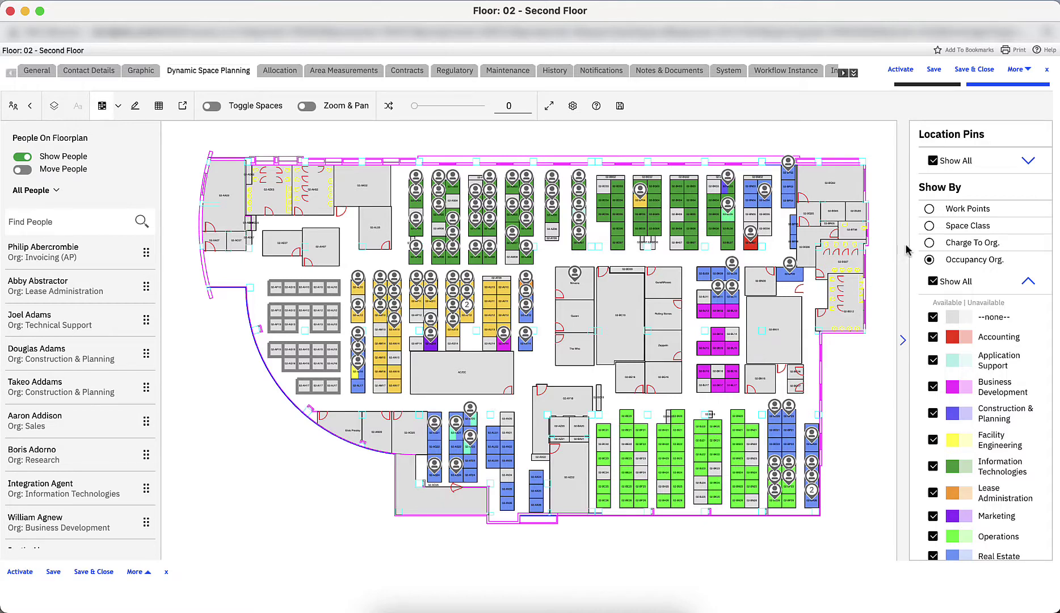
# Colour by Space Class, collapse the right panel, and set the distance factor to 72
pyautogui.click(929, 227)
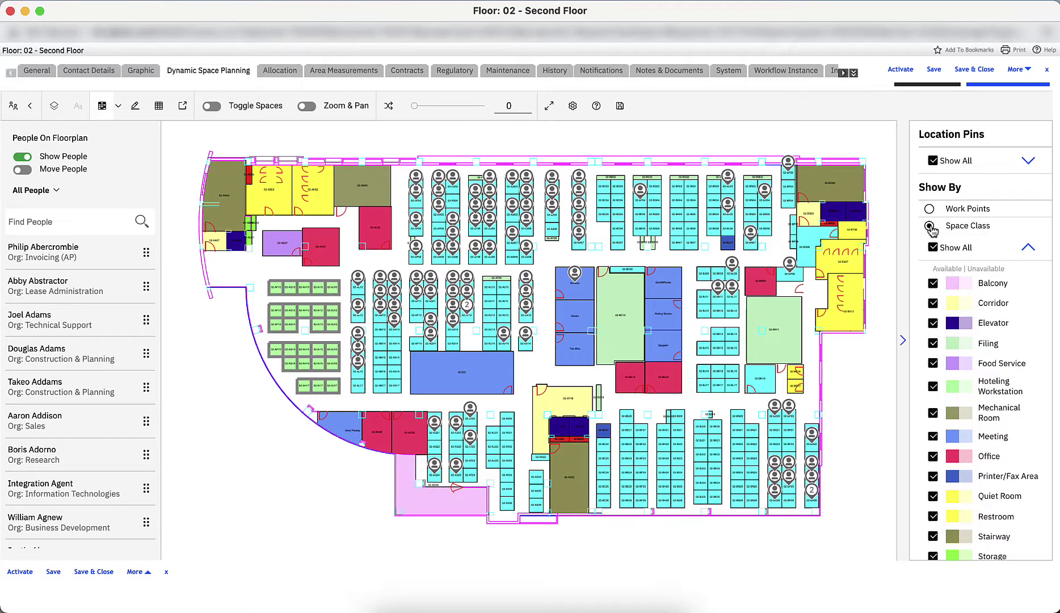
pyautogui.click(903, 340)
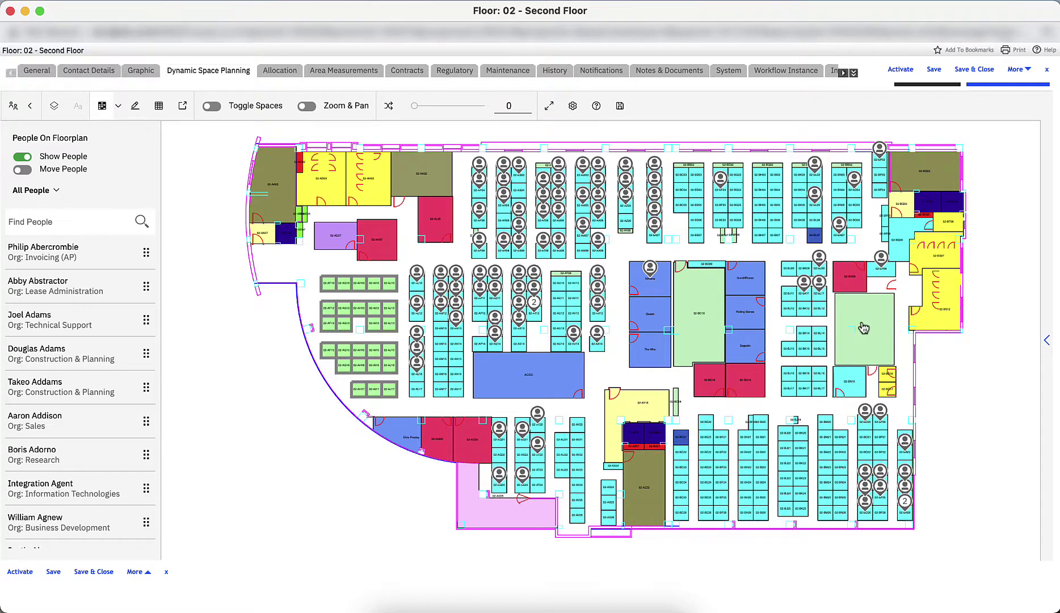
pyautogui.moveTo(415, 109); pyautogui.dragTo(449, 110)
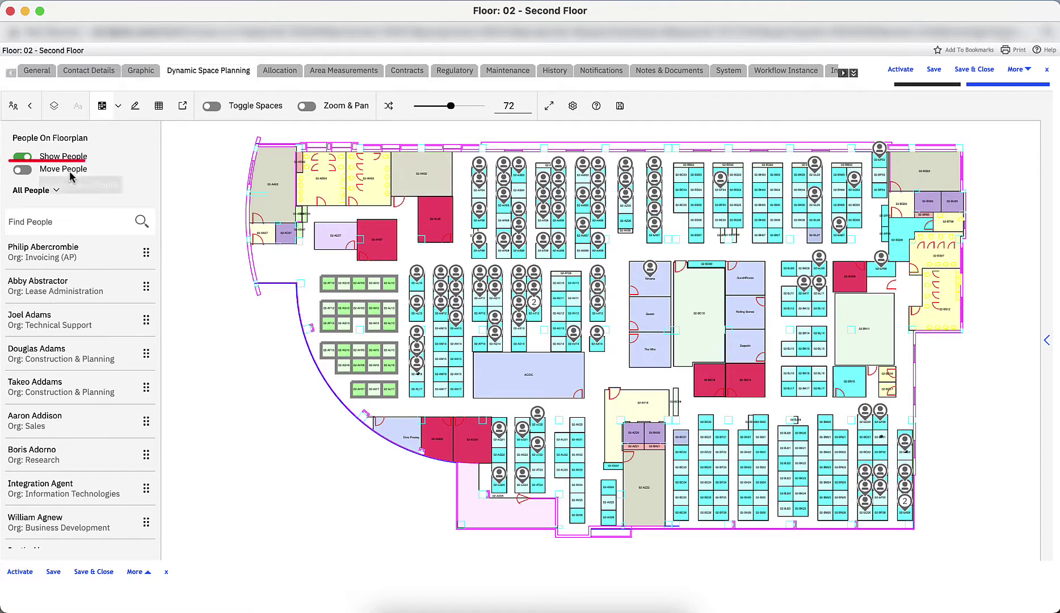
# Enable Move People and relocate the person from desk 02-AL14 and another person onto new second-floor desks
pyautogui.click(22, 170)
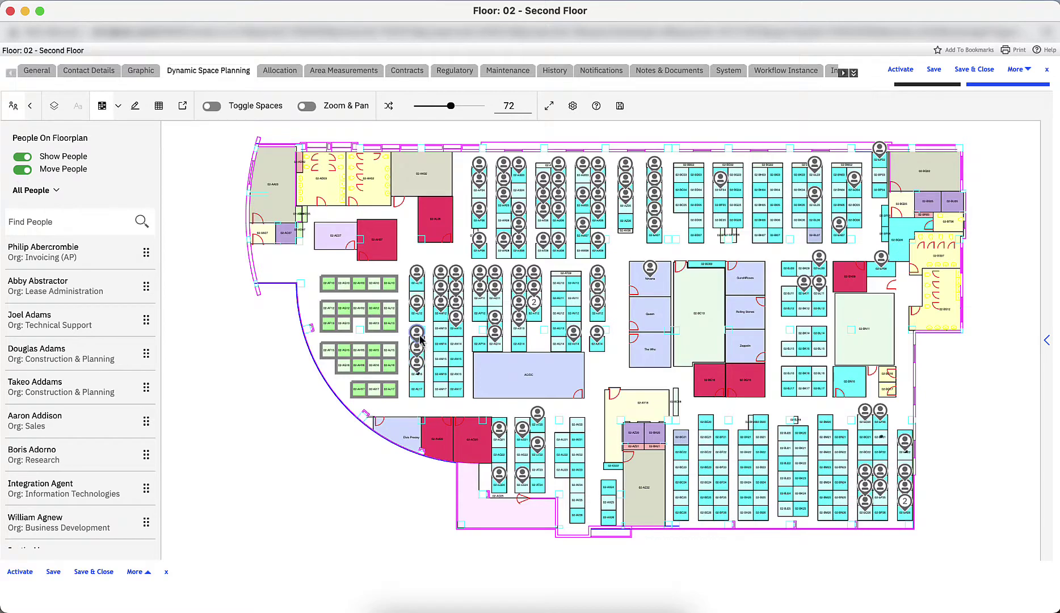
pyautogui.moveTo(418, 337)
pyautogui.mouseDown()
pyautogui.moveTo(418, 384)
pyautogui.moveTo(452, 330)
pyautogui.moveTo(434, 291)
pyautogui.moveTo(497, 294)
pyautogui.moveTo(488, 284)
pyautogui.mouseUp()
pyautogui.moveTo(835, 479)
pyautogui.mouseDown()
pyautogui.moveTo(583, 437)
pyautogui.moveTo(645, 187)
pyautogui.mouseUp()
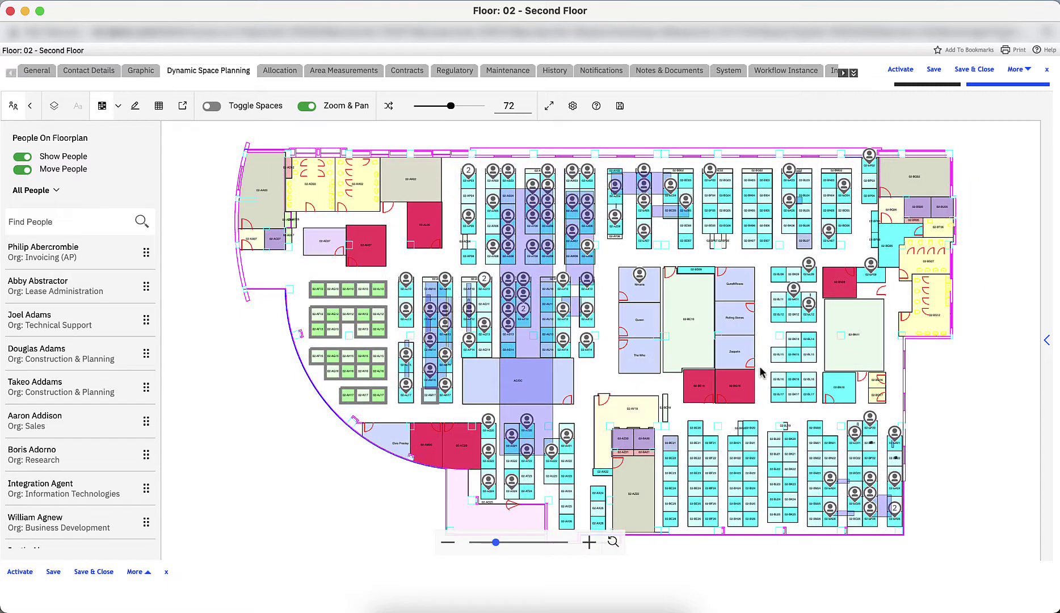